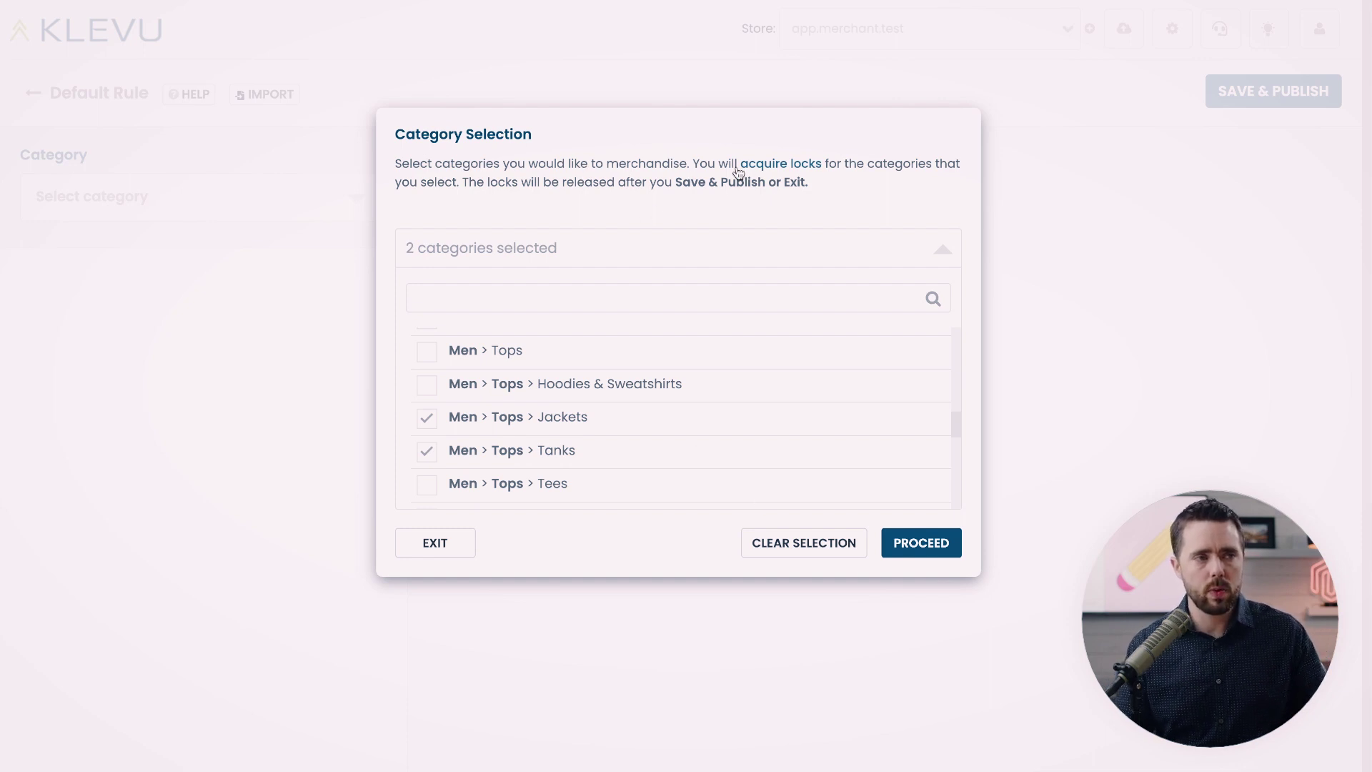
- Proceed with the selected Men > Tops > Jackets and Men > Tops > Tanks categories and display the Jackets products
{"action": "left_click_drag", "start_coordinate": [693, 164], "coordinate": [824, 170]}
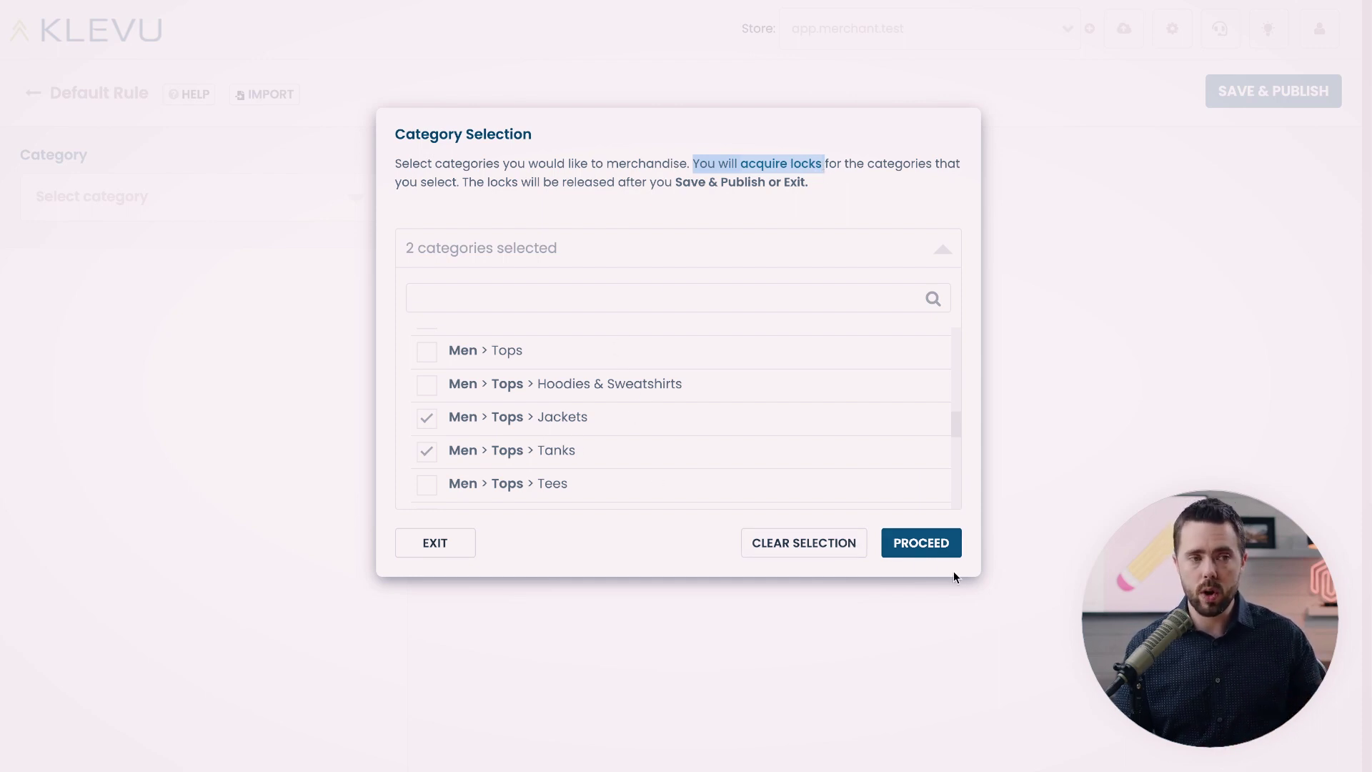
{"action": "left_click", "coordinate": [916, 552]}
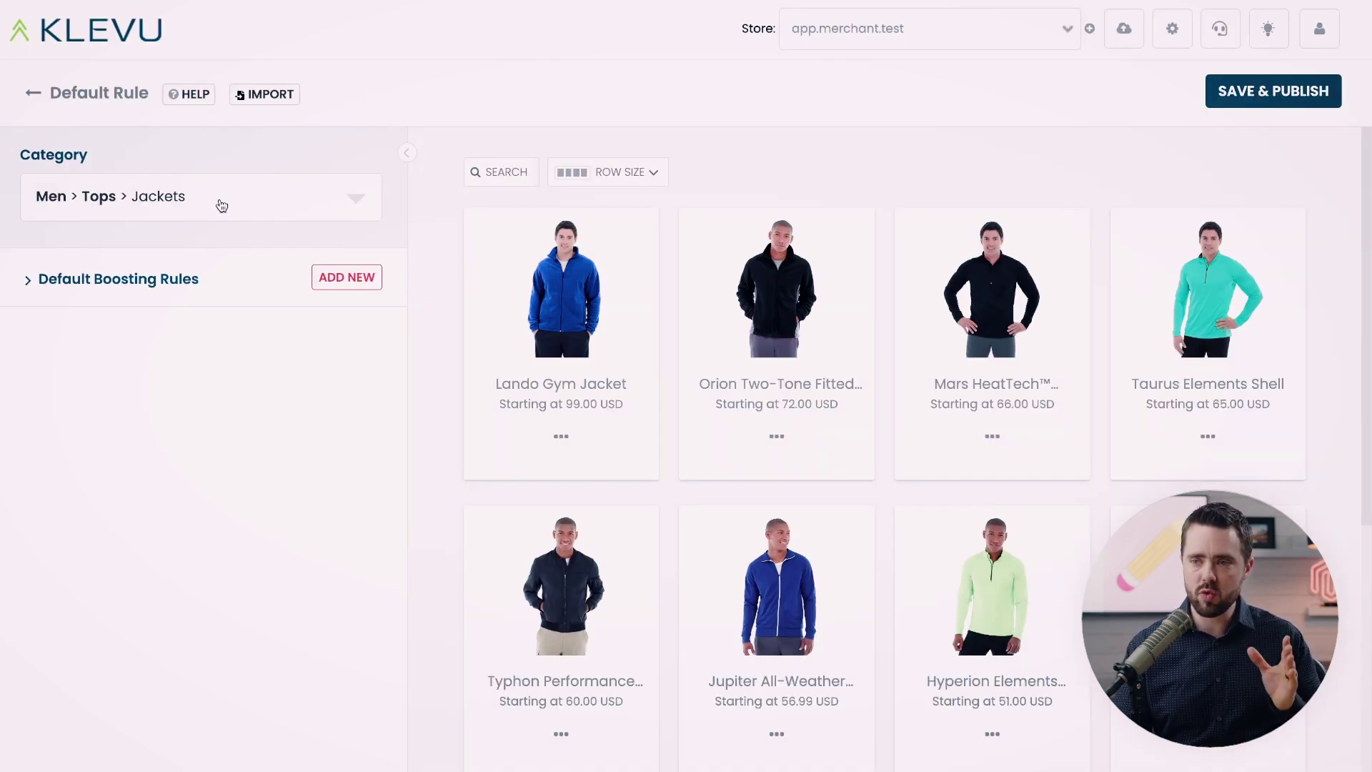
{"action": "left_click", "coordinate": [221, 206]}
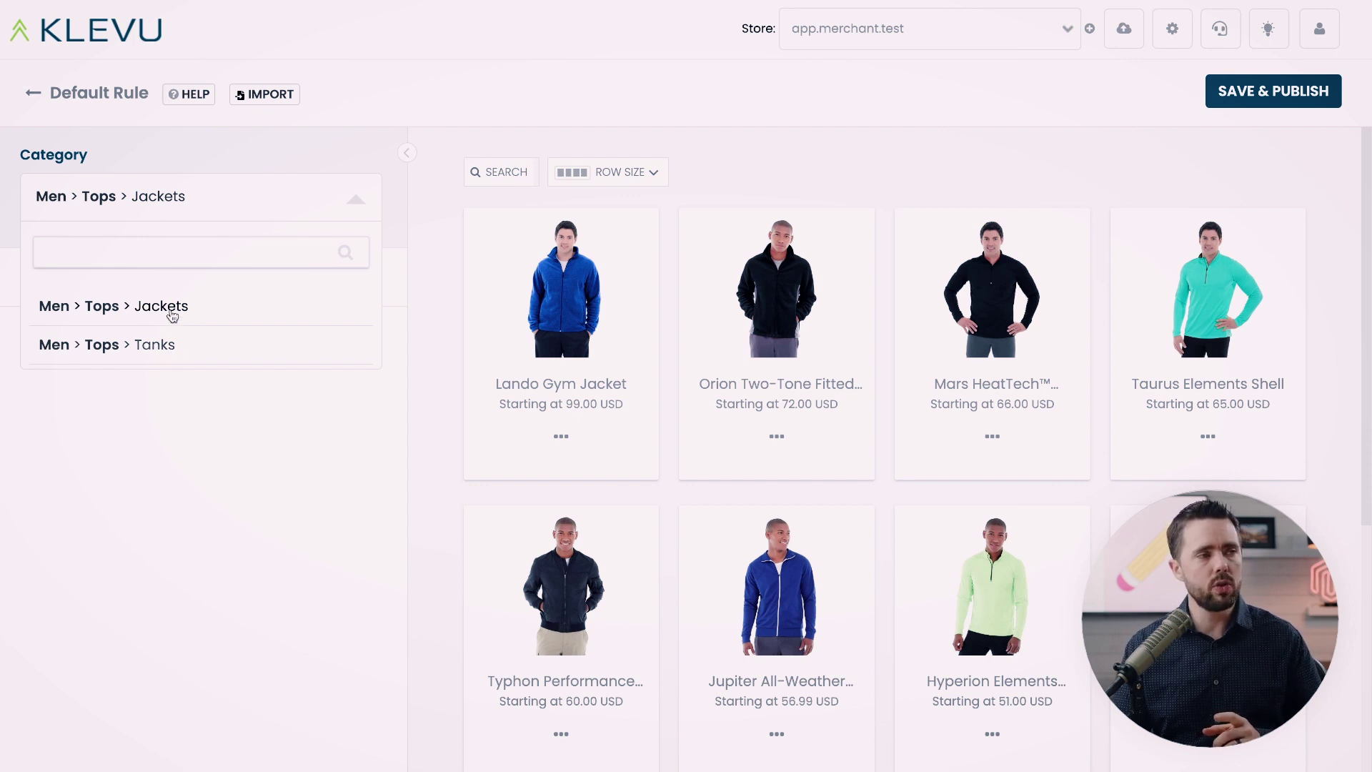
{"action": "left_click", "coordinate": [172, 315]}
{"action": "left_click", "coordinate": [191, 190]}
{"action": "left_click", "coordinate": [170, 379]}
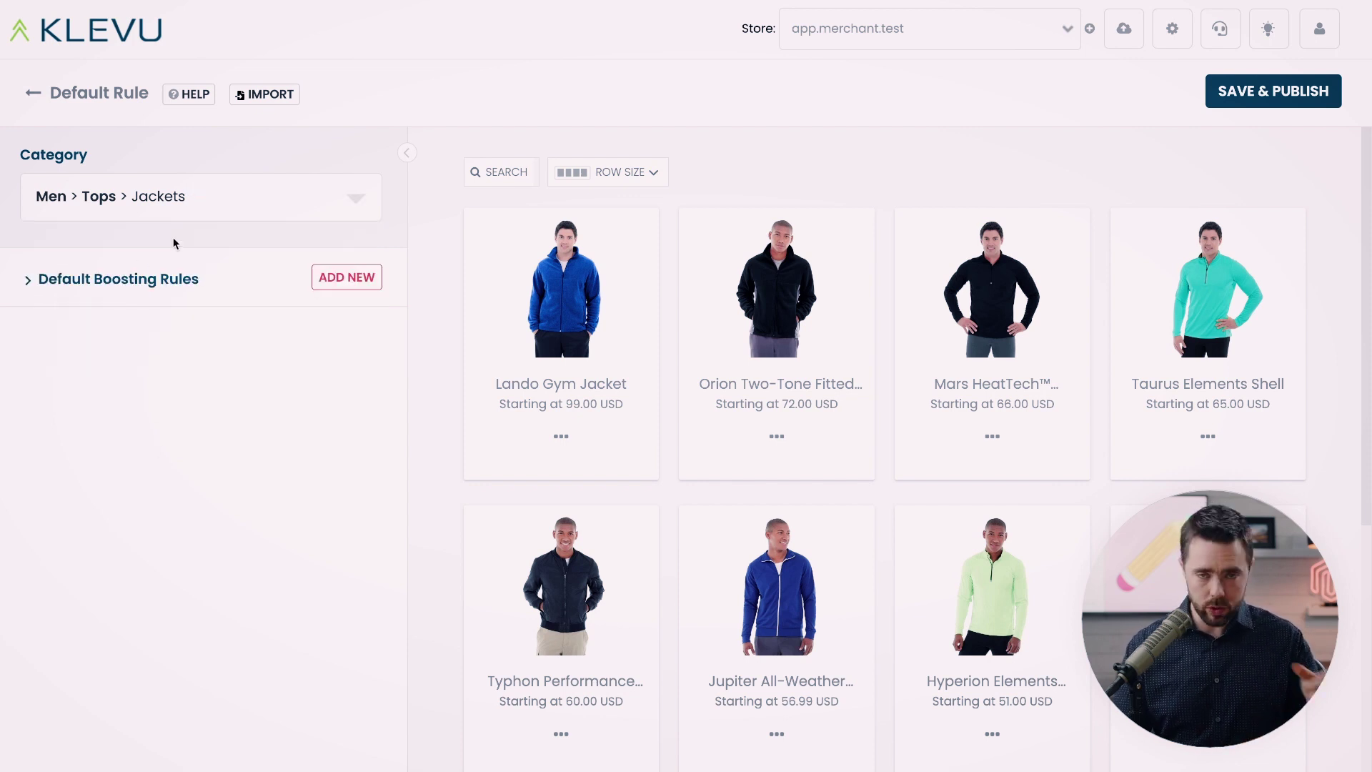
- Switch the displayed category between Jackets and Tanks to view each product listing, ending on Men > Tops > Tanks
{"action": "left_click", "coordinate": [178, 190]}
{"action": "left_click", "coordinate": [124, 349]}
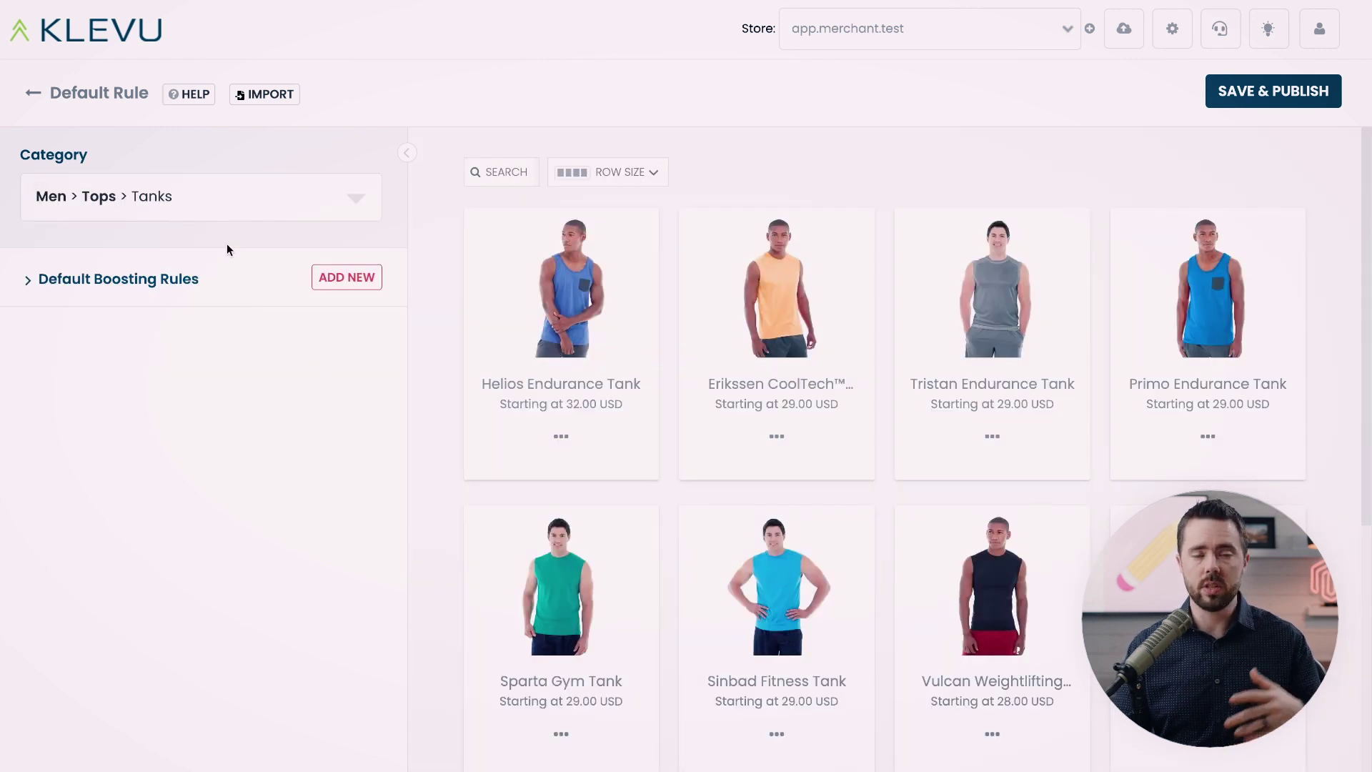
{"action": "left_click", "coordinate": [155, 192]}
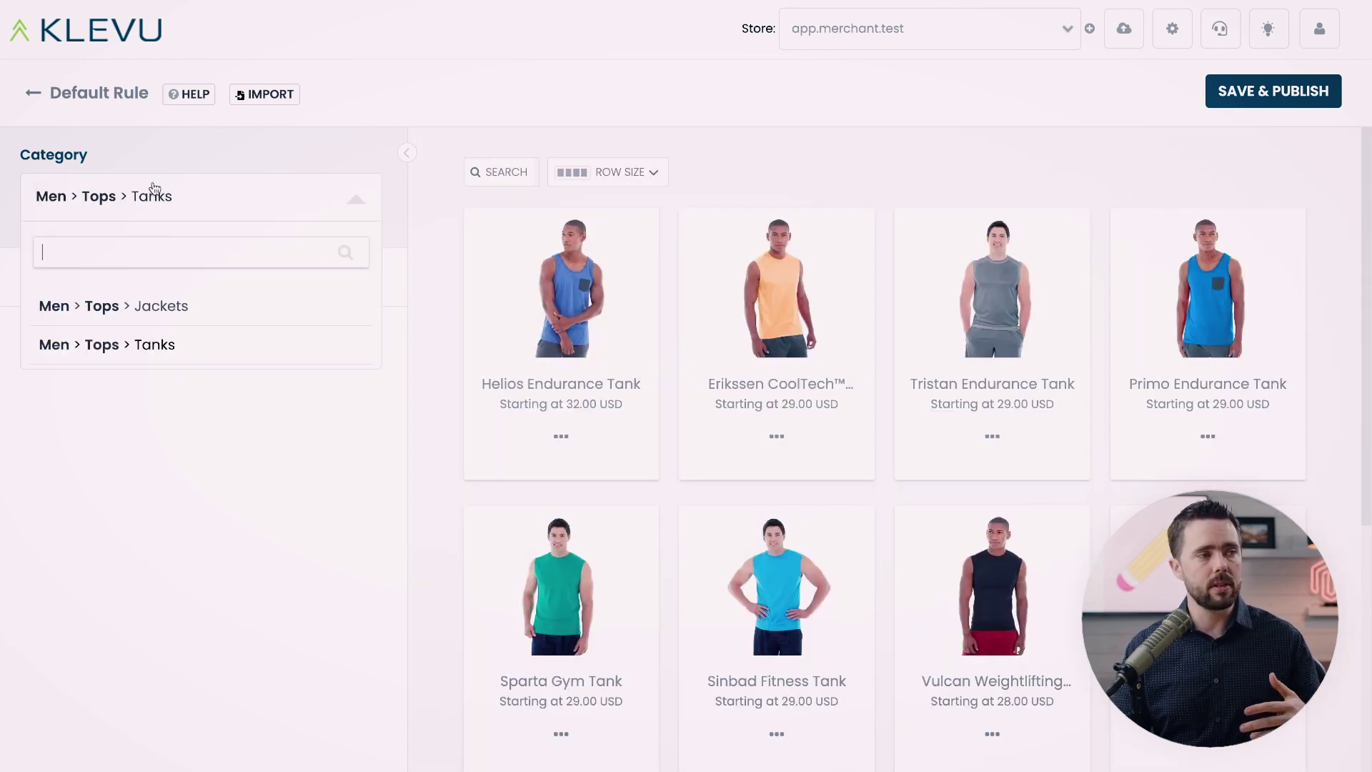
{"action": "left_click", "coordinate": [130, 305]}
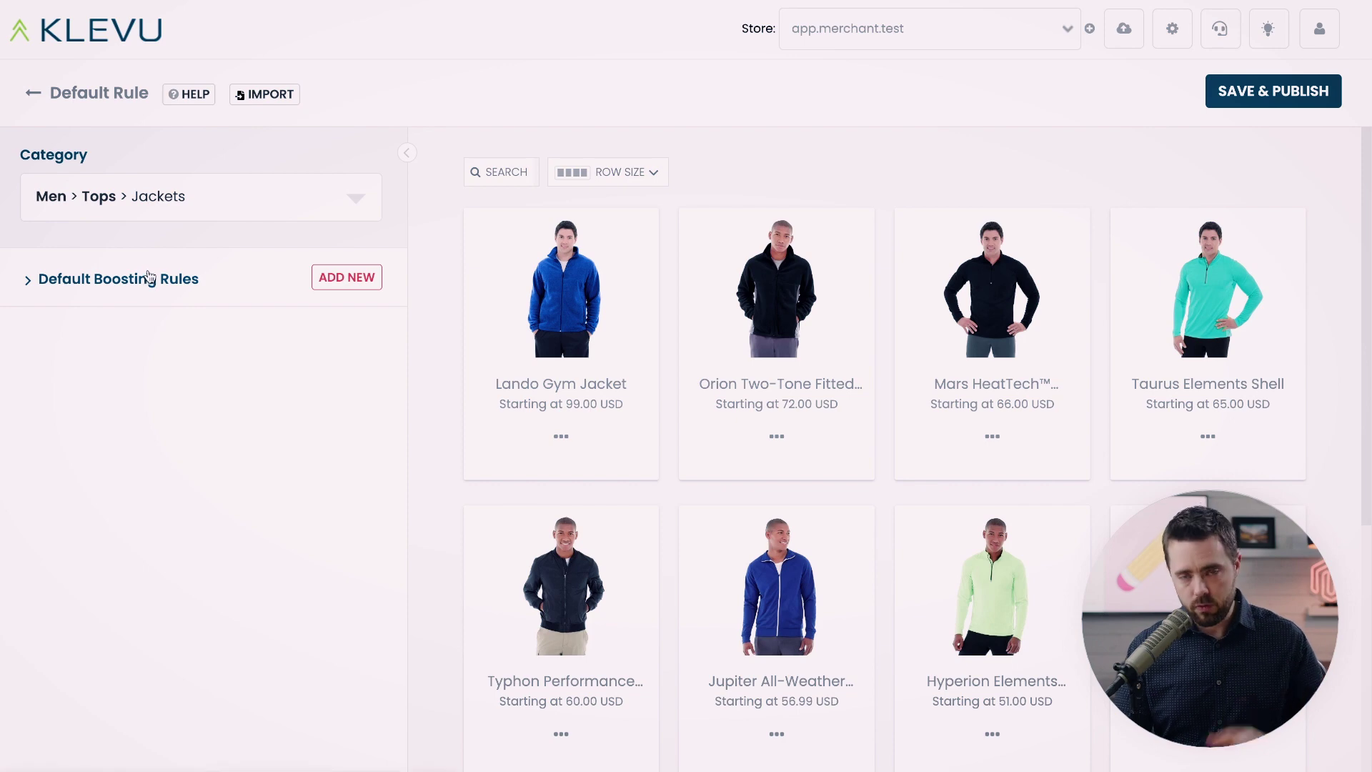
{"action": "left_click", "coordinate": [178, 226]}
{"action": "left_click", "coordinate": [136, 333]}
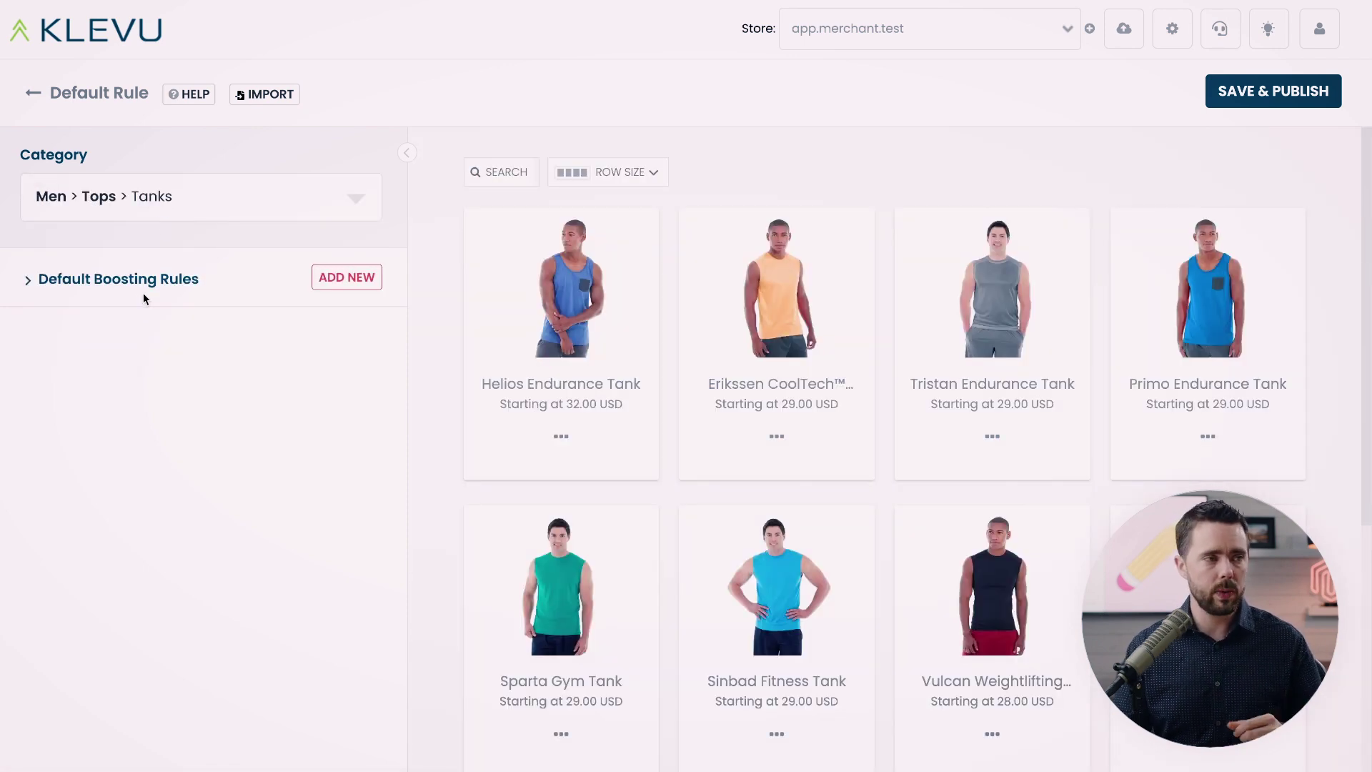
{"action": "left_click", "coordinate": [129, 196]}
{"action": "left_click", "coordinate": [177, 509]}
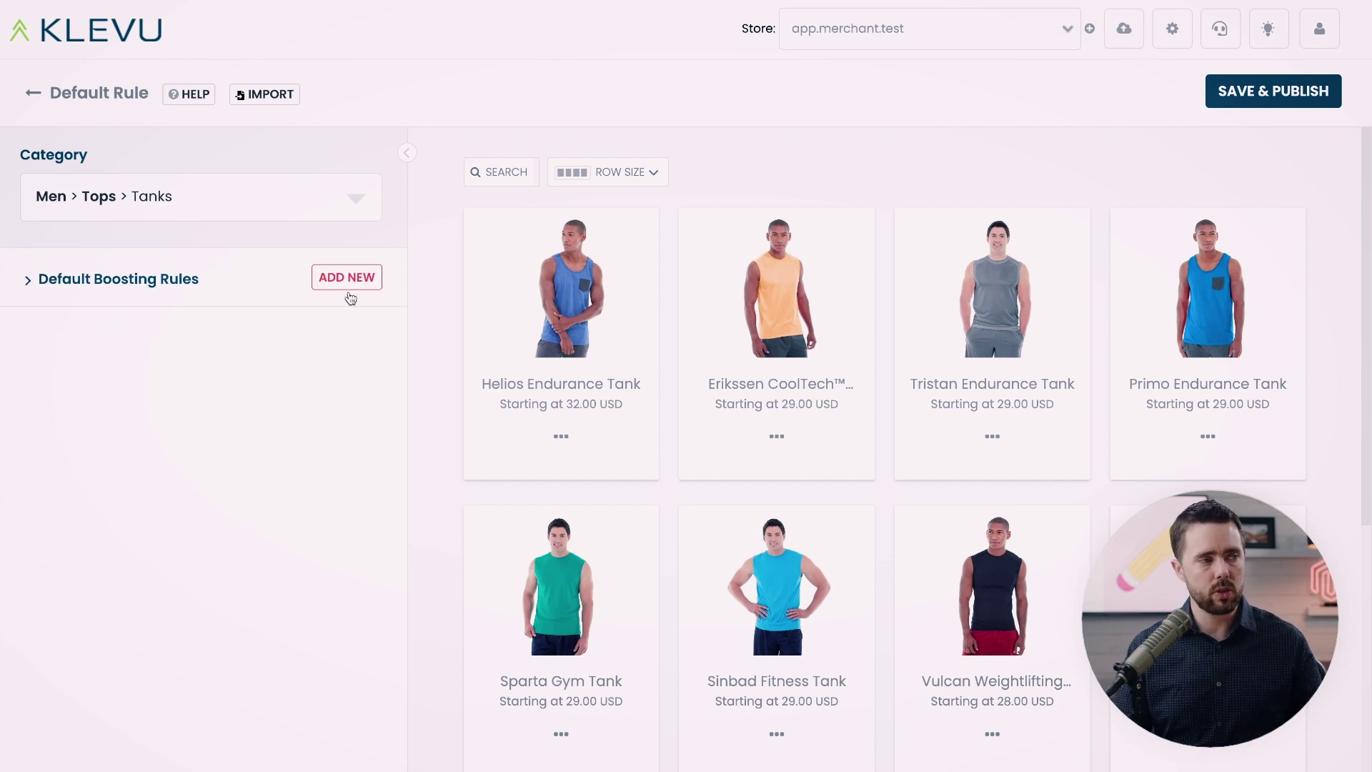
- Draft a new default boosting rule for Tanks where Manufacturer equals Dewalt, with a boost score of 11
{"action": "left_click", "coordinate": [93, 279]}
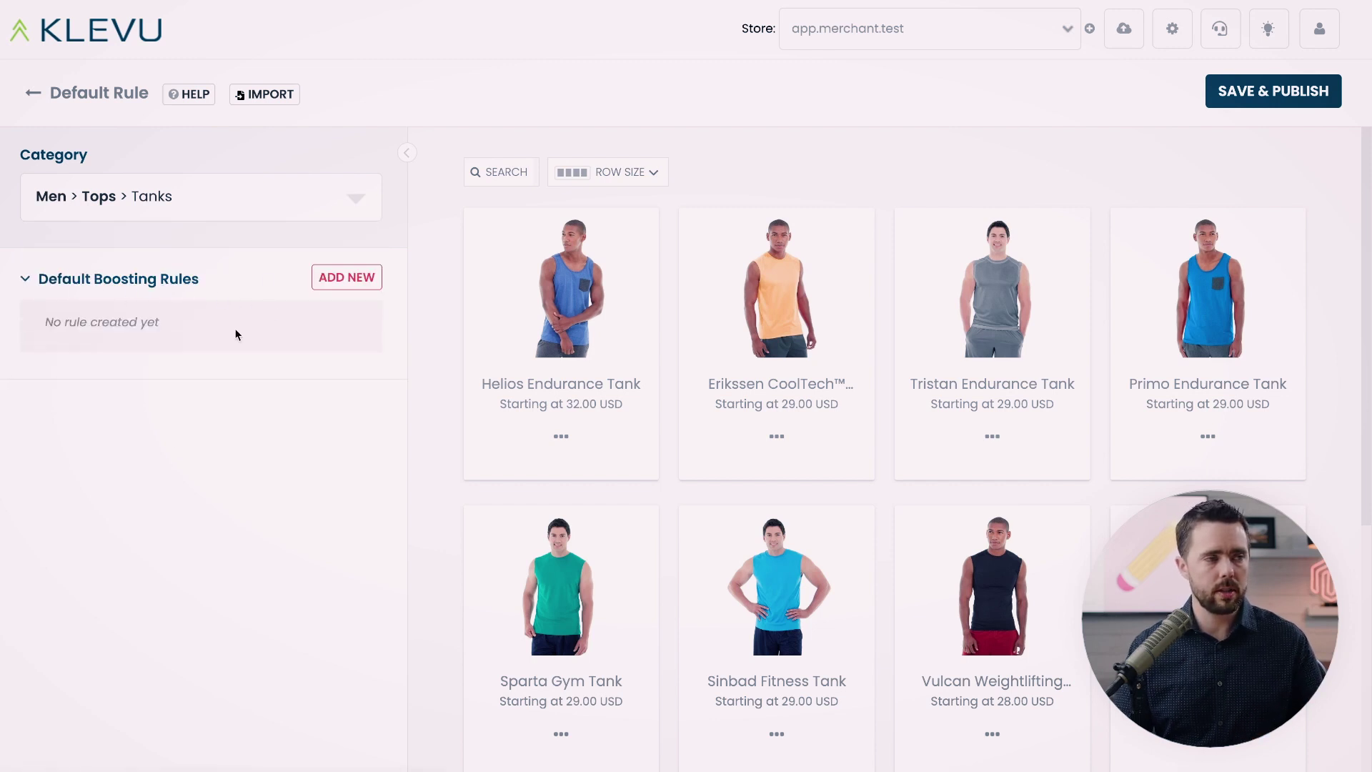
{"action": "left_click", "coordinate": [327, 278]}
{"action": "left_click", "coordinate": [539, 277]}
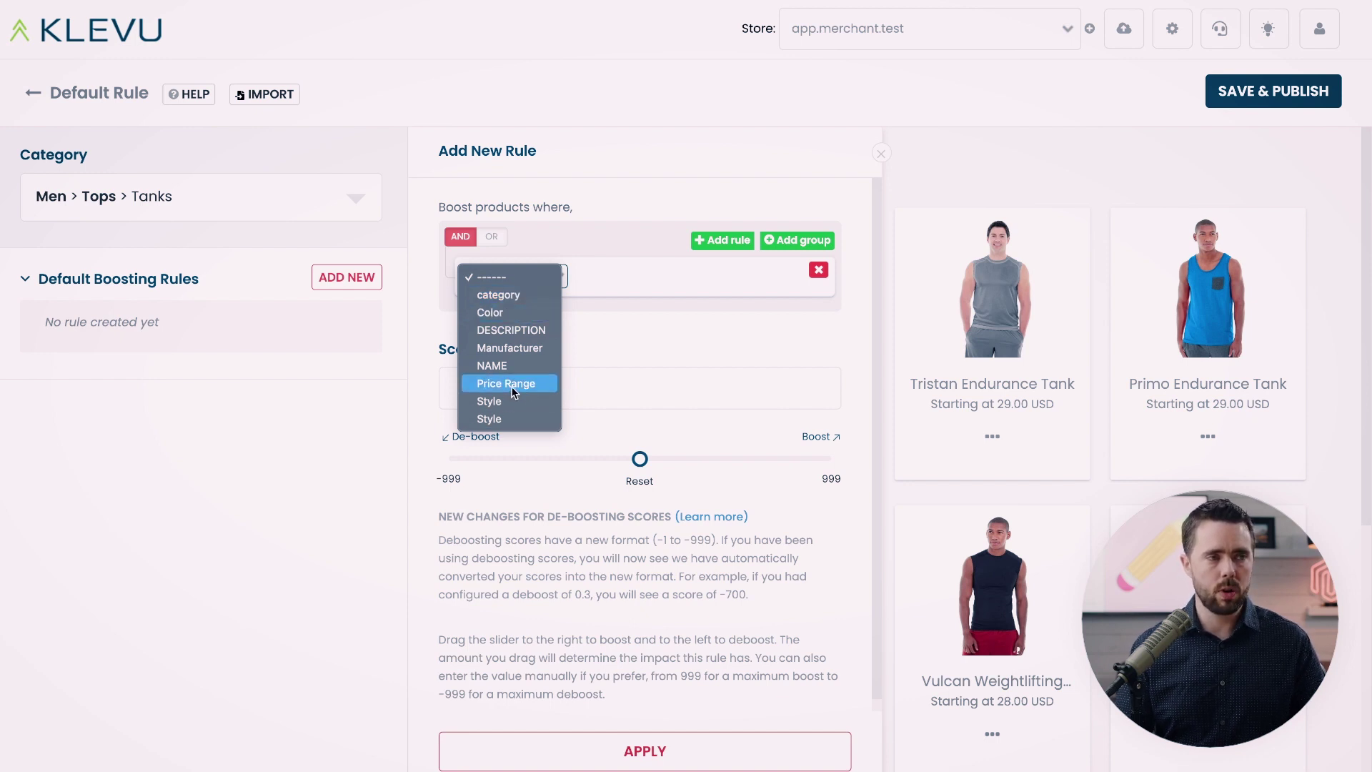
{"action": "left_click", "coordinate": [509, 349]}
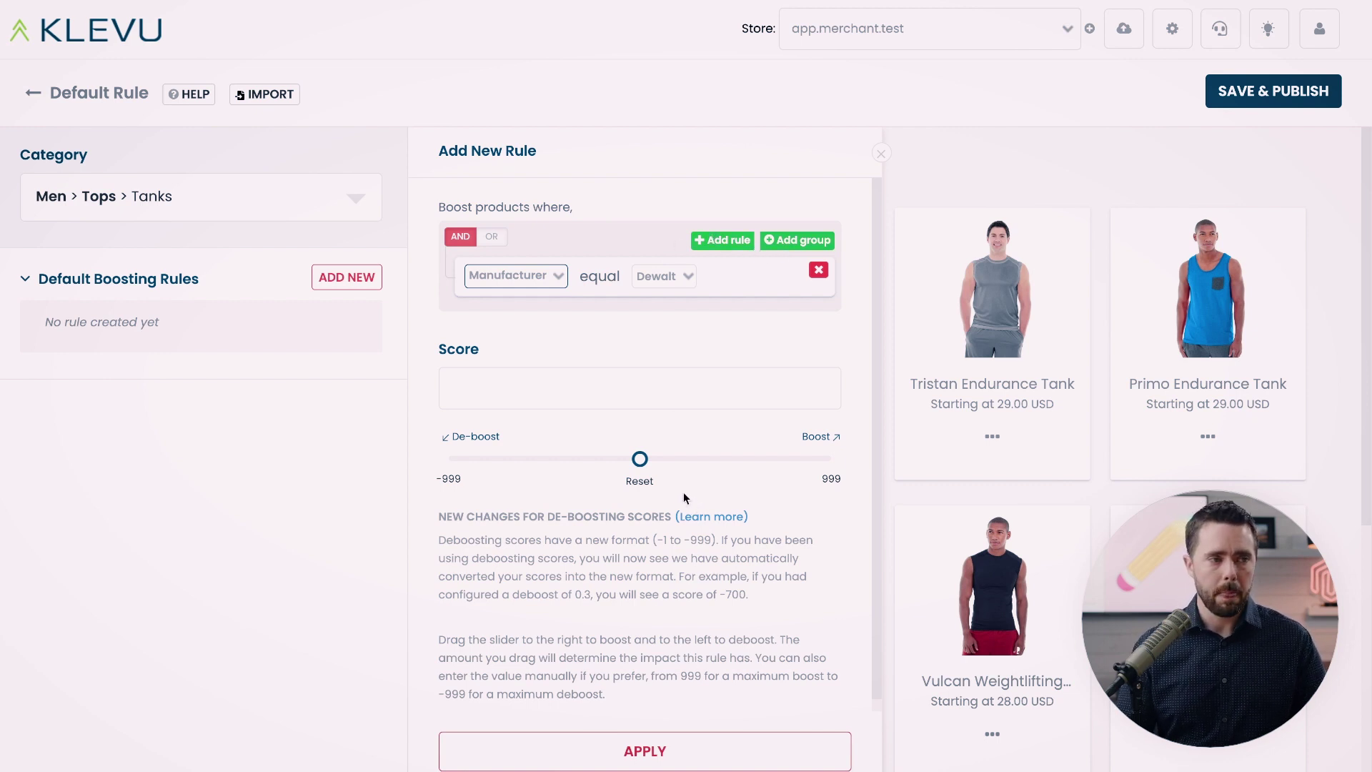
{"action": "left_click_drag", "start_coordinate": [640, 459], "coordinate": [644, 460]}
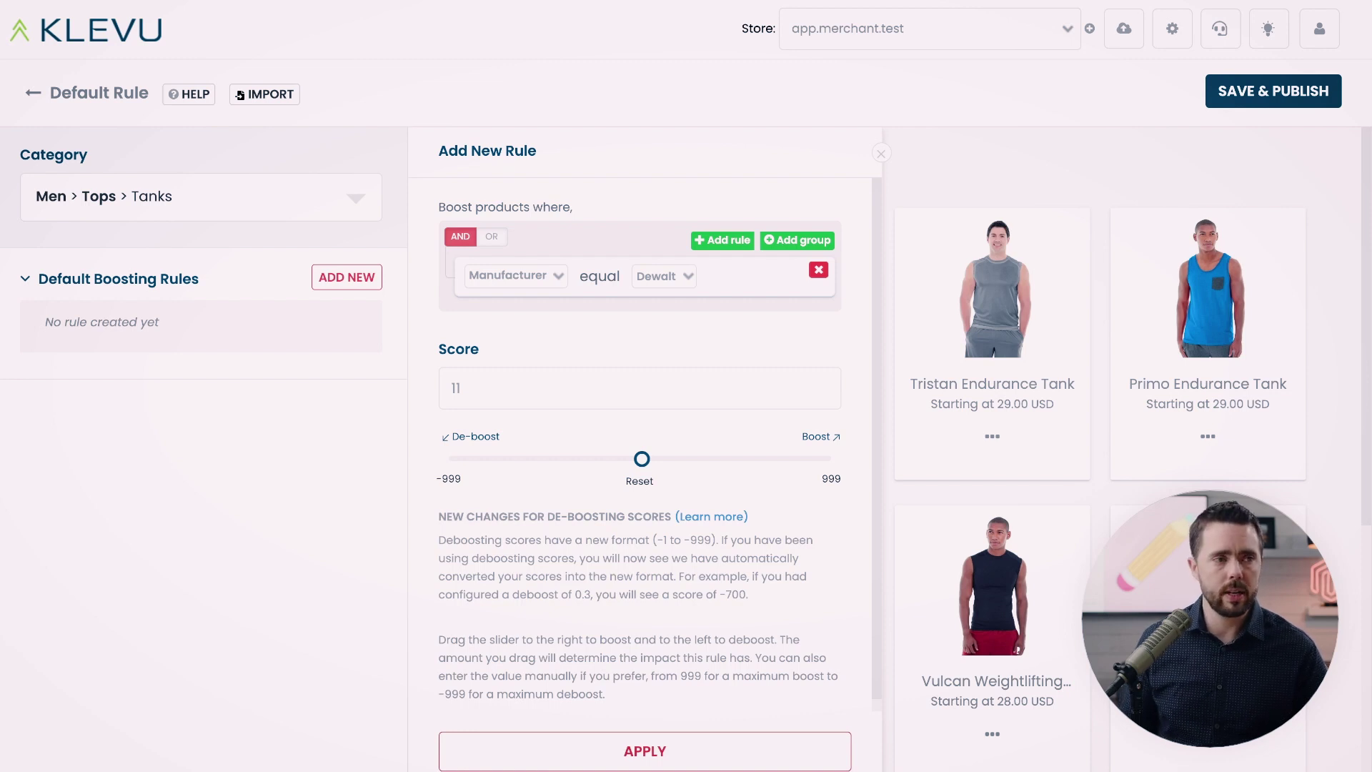
- Switch to the Magento configuration and select news_from_date and news_to_date under Other Attributes To Use In Search
{"action": "mouse_move", "coordinate": [973, 354]}
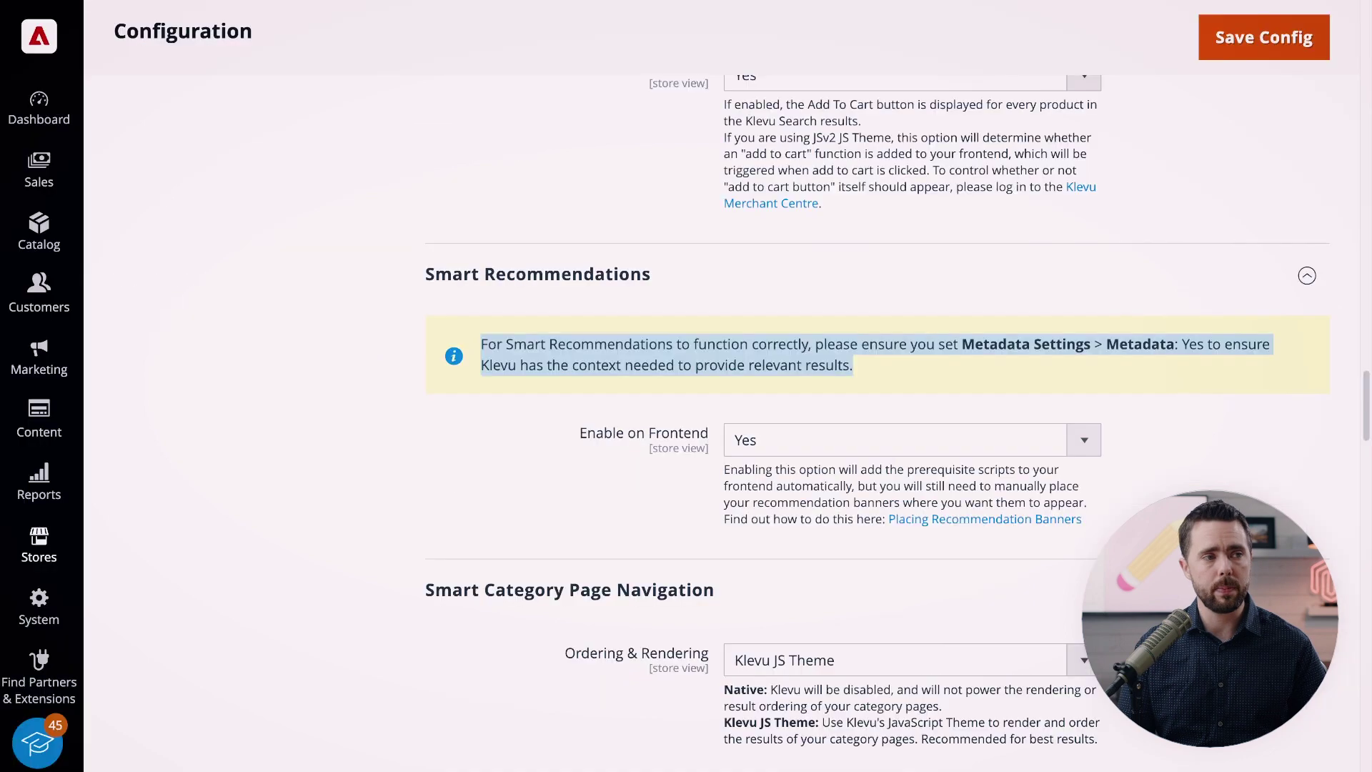
{"action": "scroll", "coordinate": [315, 402], "scroll_direction": "up", "scroll_amount": 15}
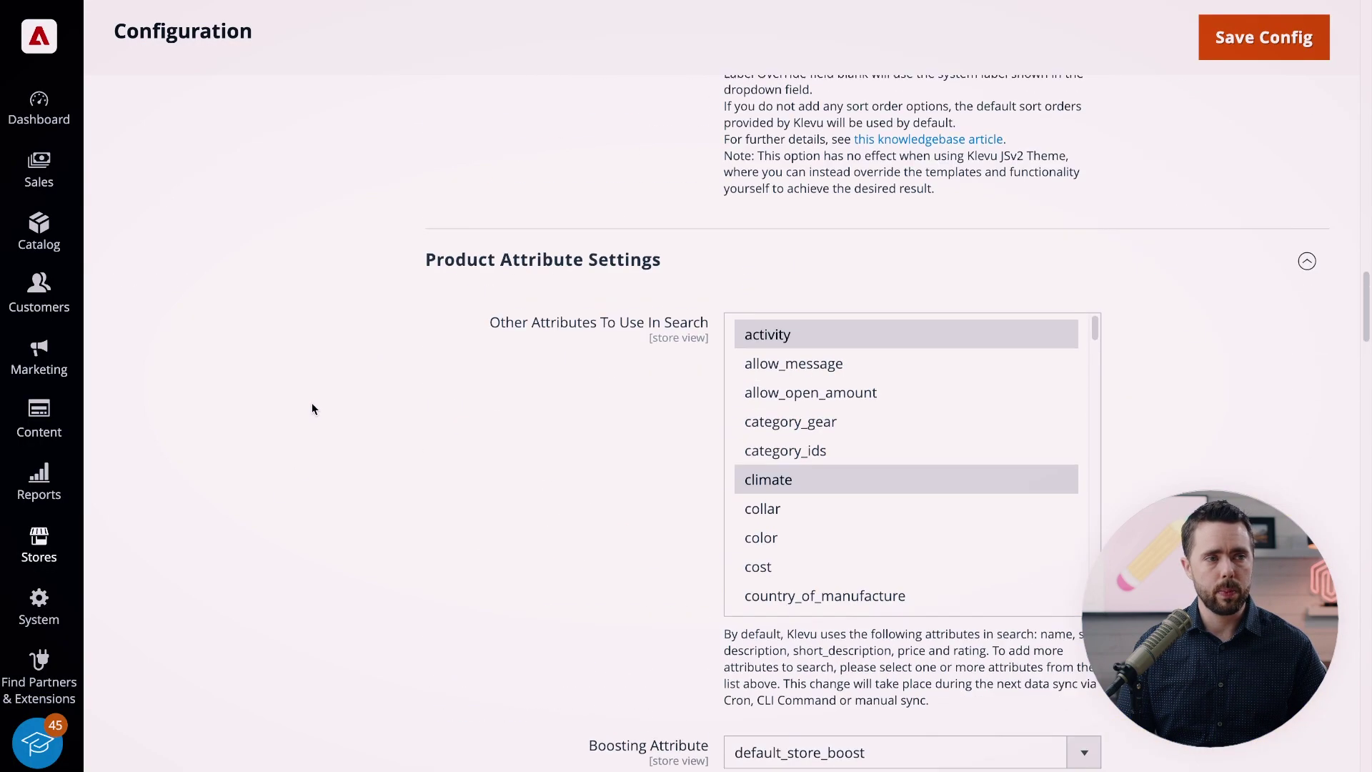
{"action": "scroll", "coordinate": [830, 453], "scroll_direction": "down", "scroll_amount": 10}
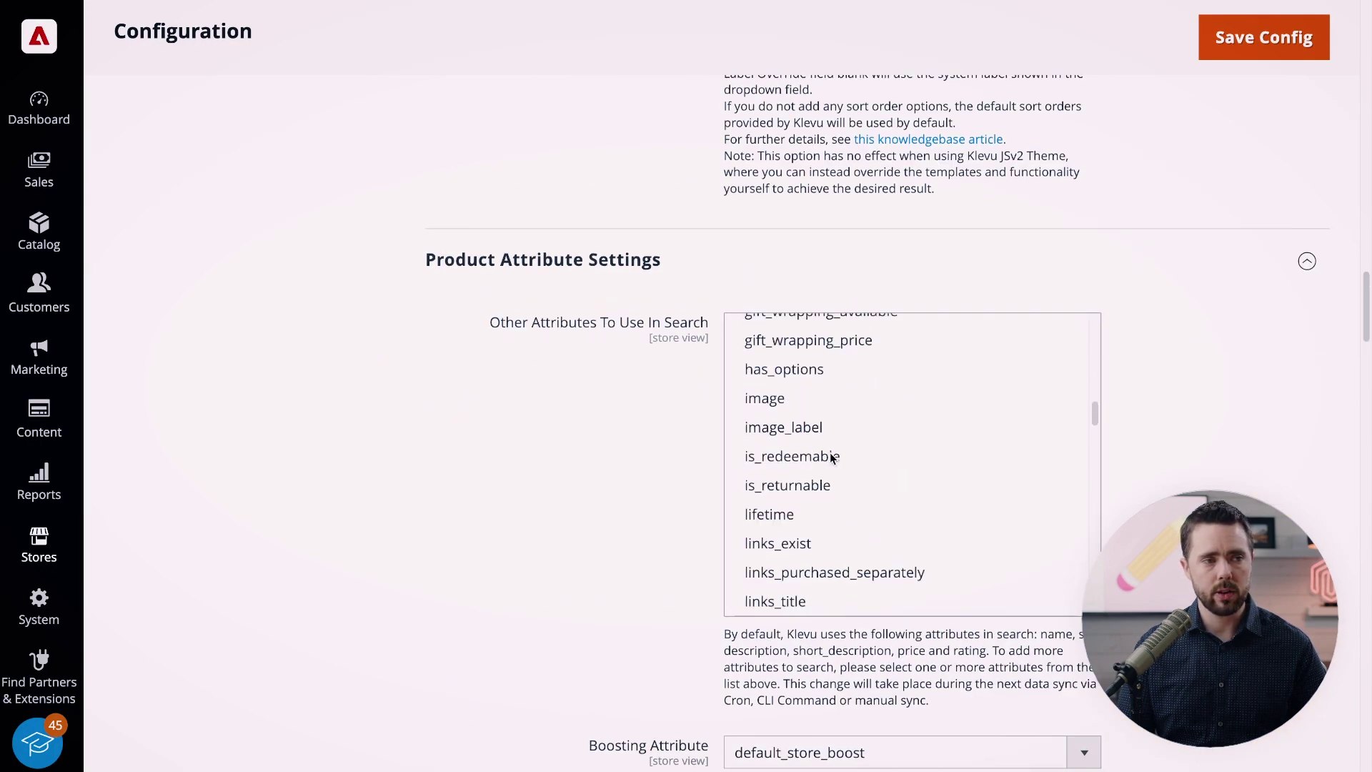
{"action": "scroll", "coordinate": [831, 456], "scroll_direction": "down", "scroll_amount": 5}
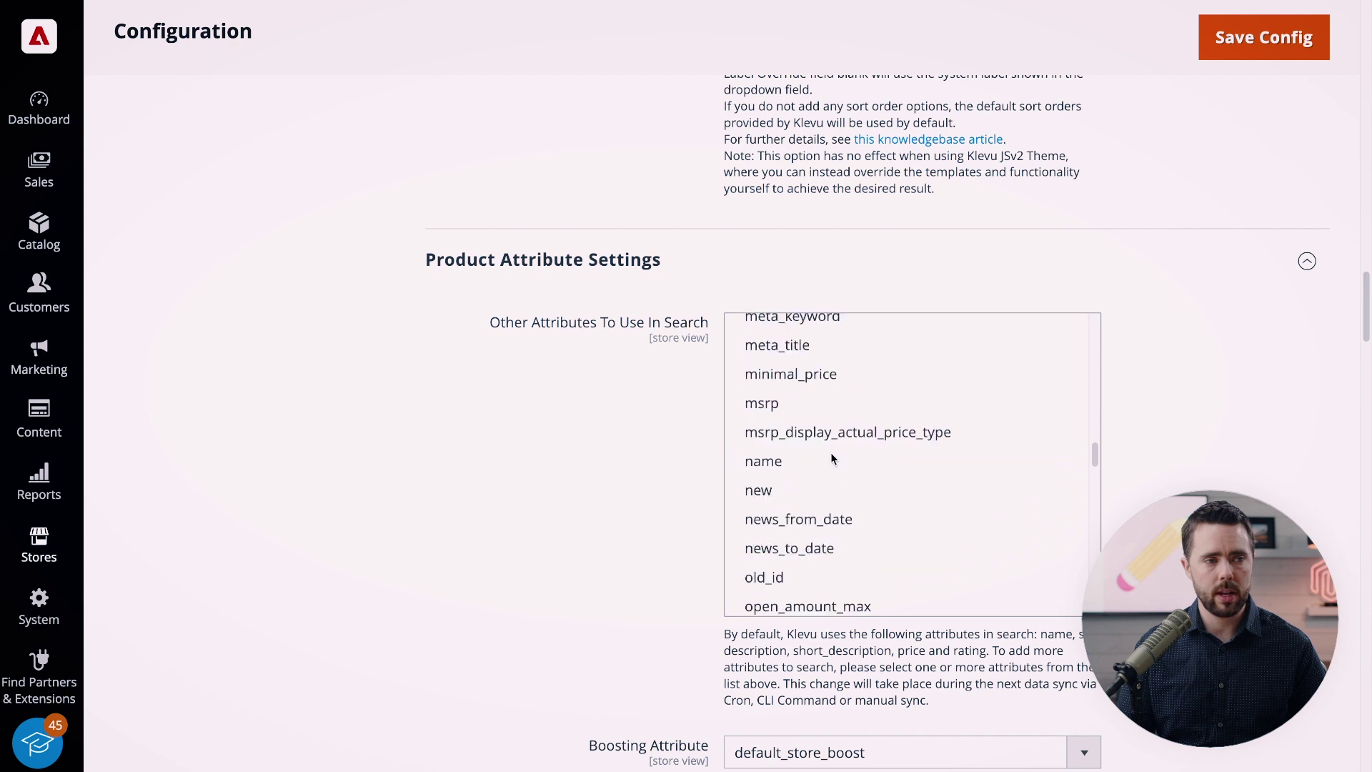
{"action": "left_click_drag", "start_coordinate": [835, 522], "coordinate": [823, 549]}
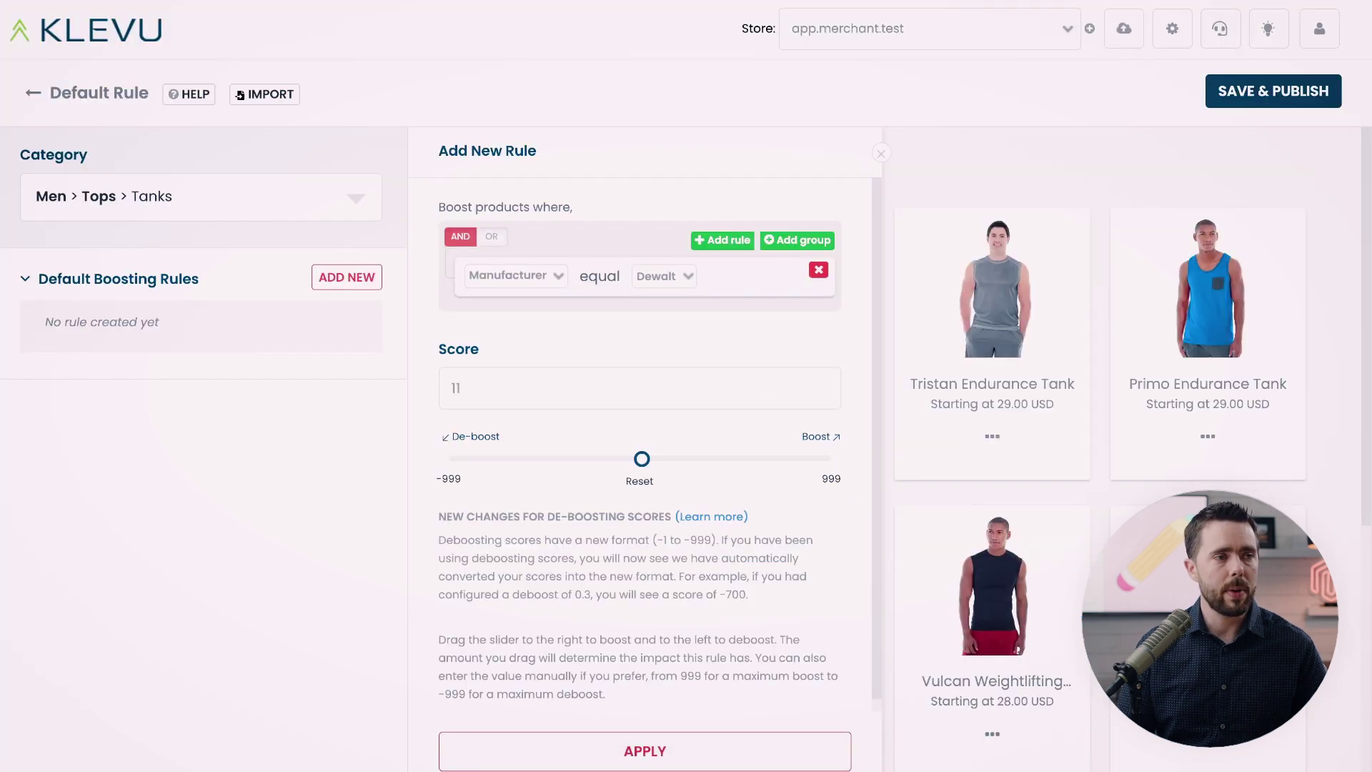
- Start a new product attribute in the Magento admin with Multiple Select as its catalog input type
{"action": "left_click", "coordinate": [526, 285]}
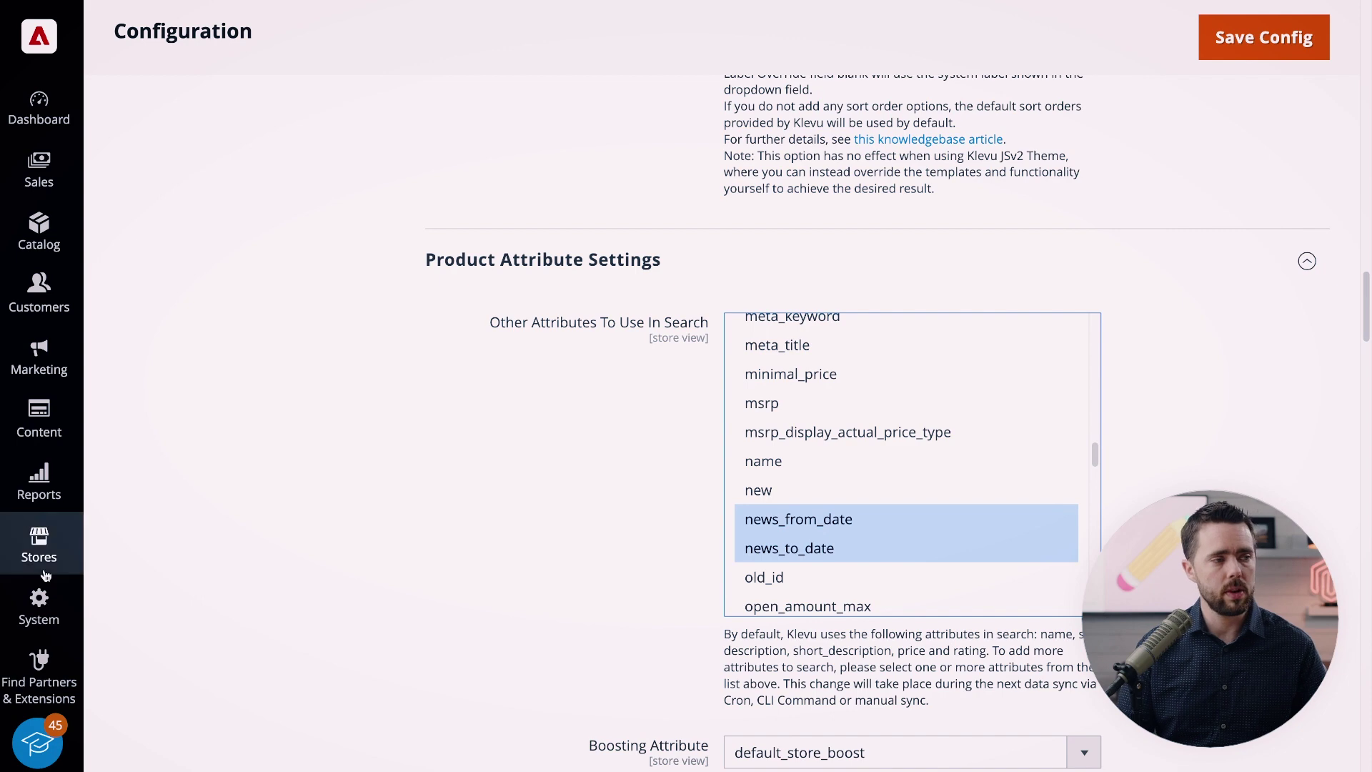
{"action": "left_click", "coordinate": [39, 547]}
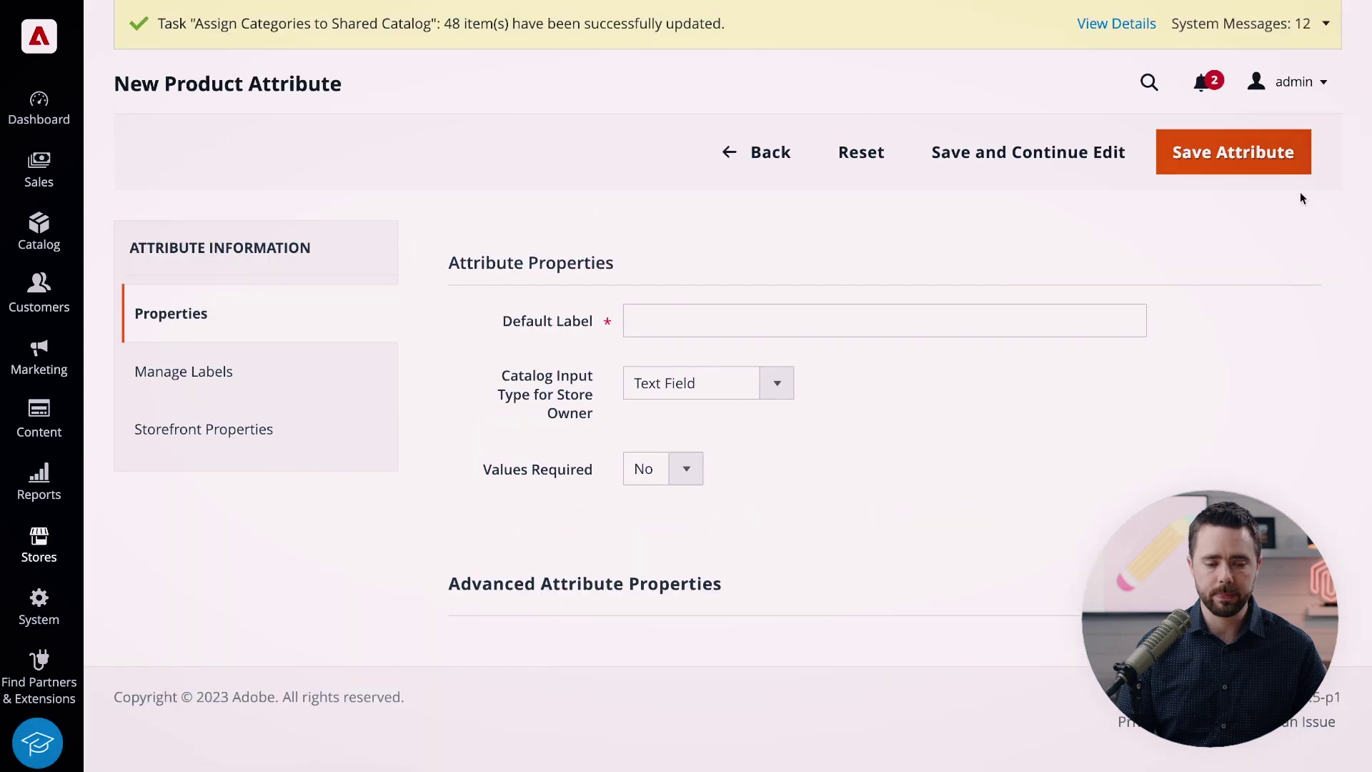
{"action": "left_click", "coordinate": [683, 395]}
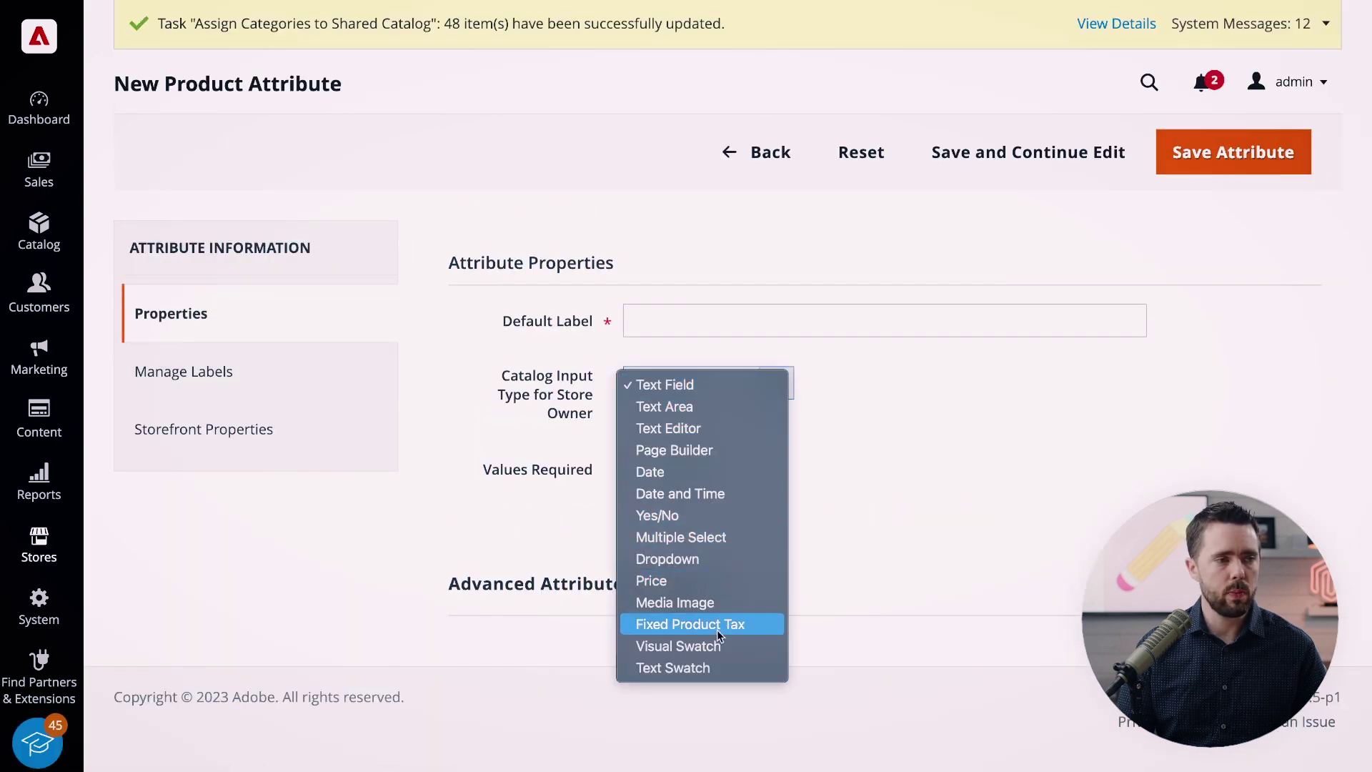
{"action": "left_click", "coordinate": [720, 537]}
- Enter "Rule Boost Criterion" as the new product attribute's default label
{"action": "left_click", "coordinate": [693, 326]}
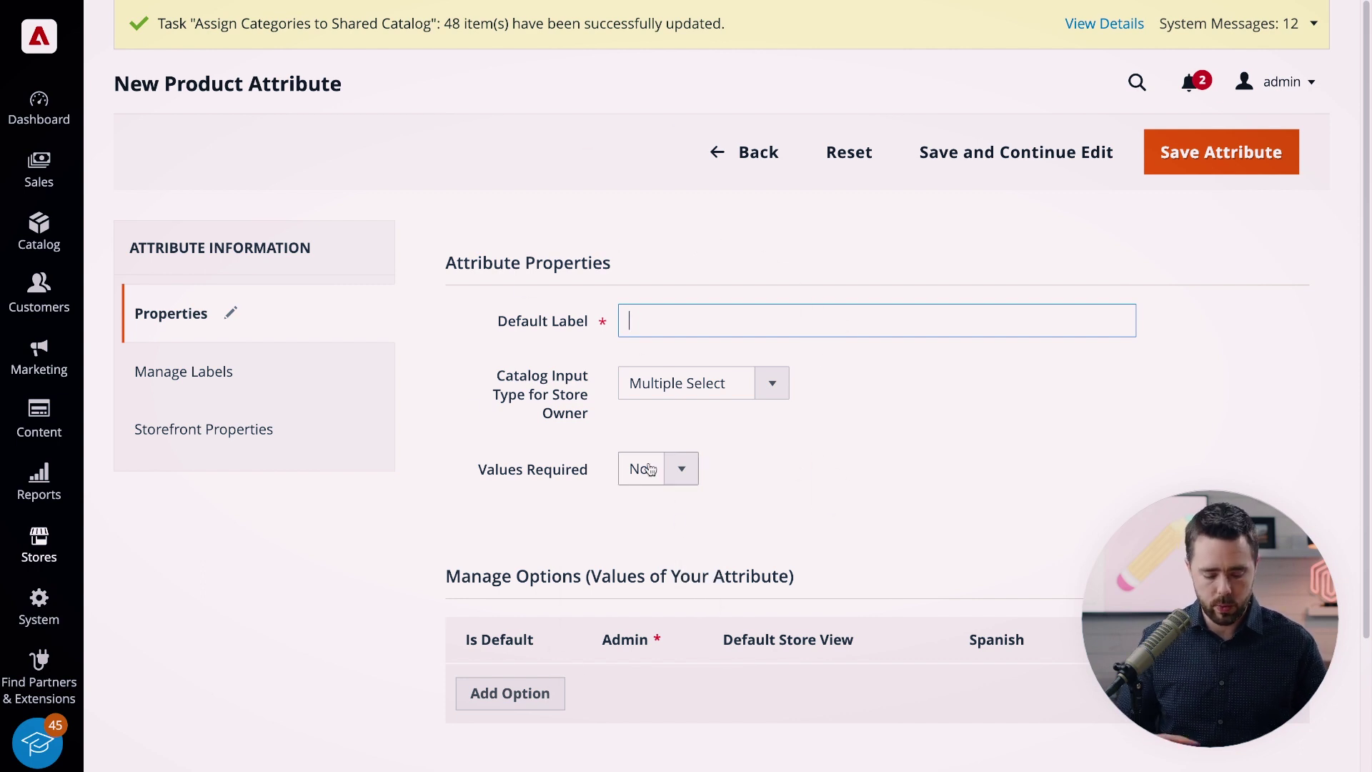
{"action": "type", "text": "R"}
{"action": "key", "text": "BackSpace"}
{"action": "type", "text": "Rule Boost C"}
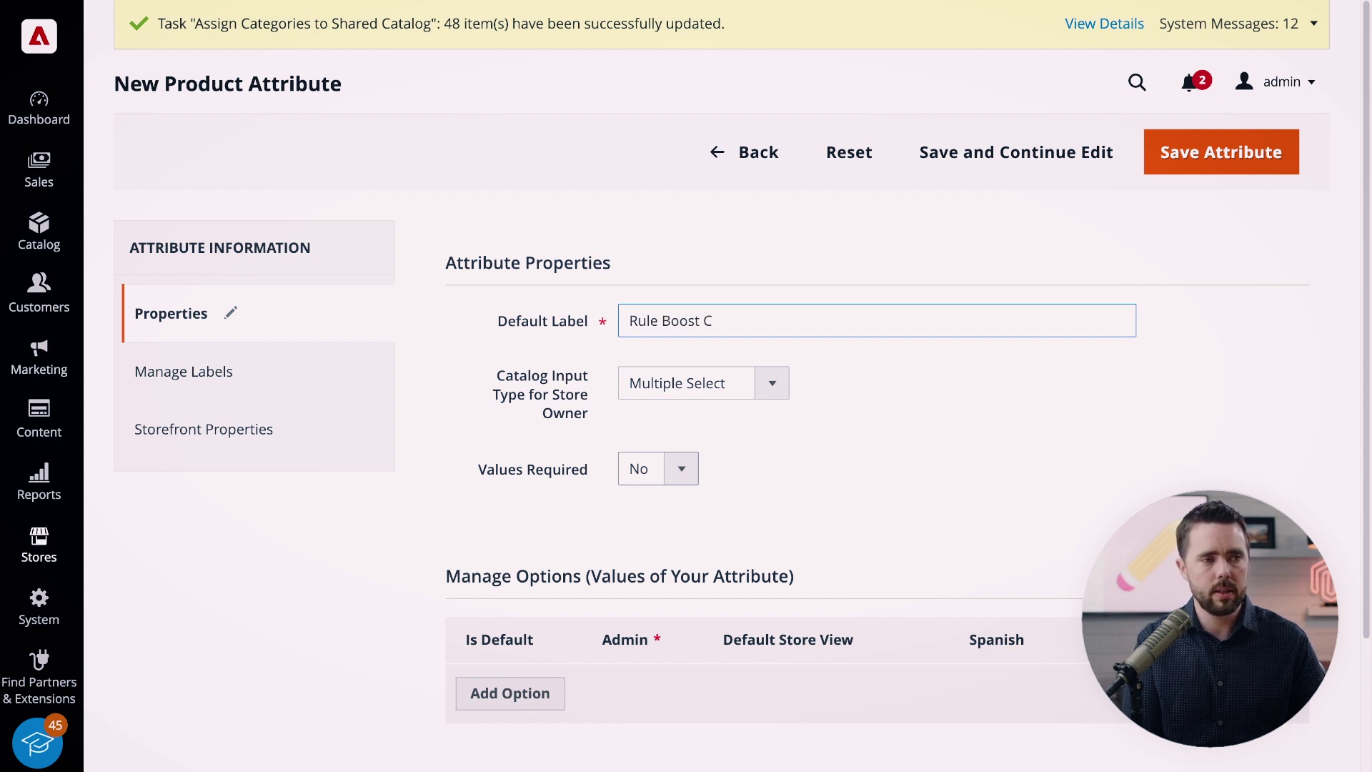
{"action": "type", "text": "riterion"}
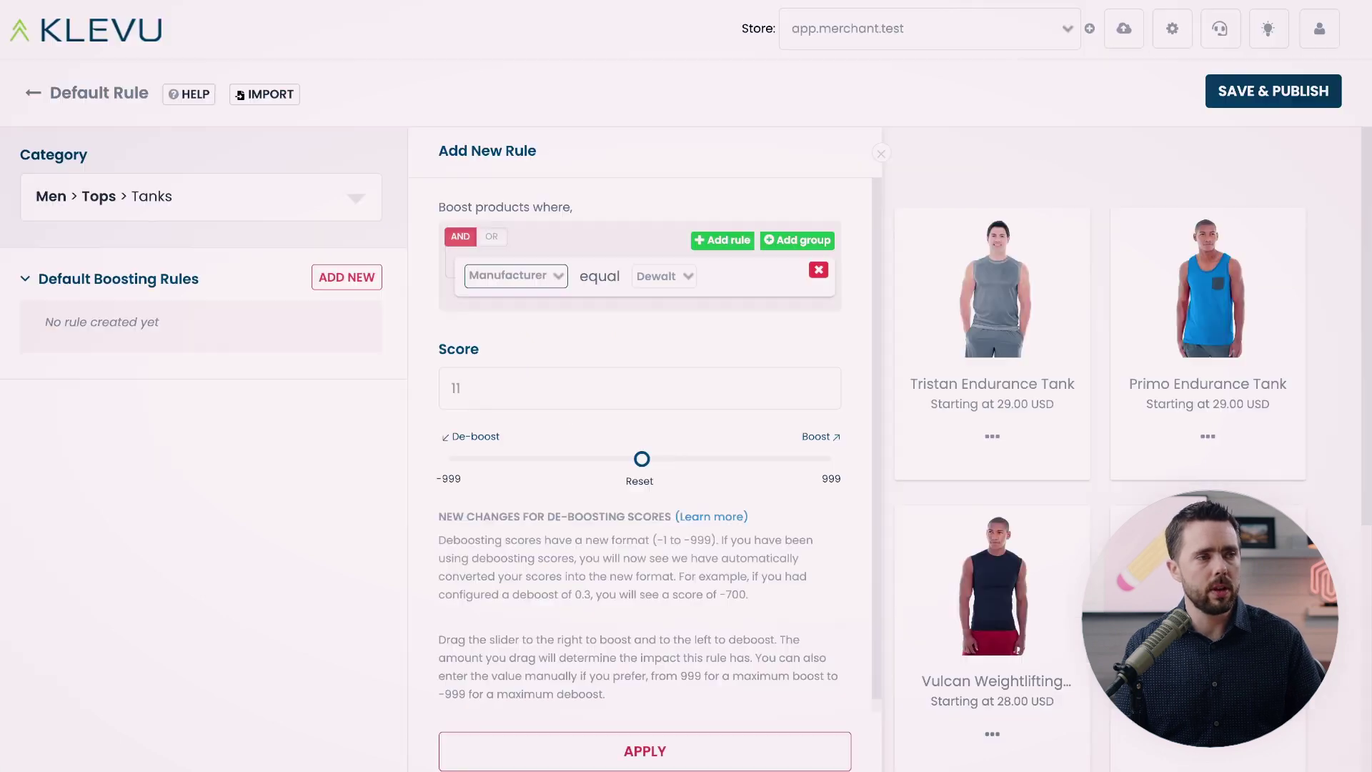
- Switch back to Klevu, review the boosting rule's attribute and value choices, and set its score to -468
{"action": "left_click", "coordinate": [509, 279]}
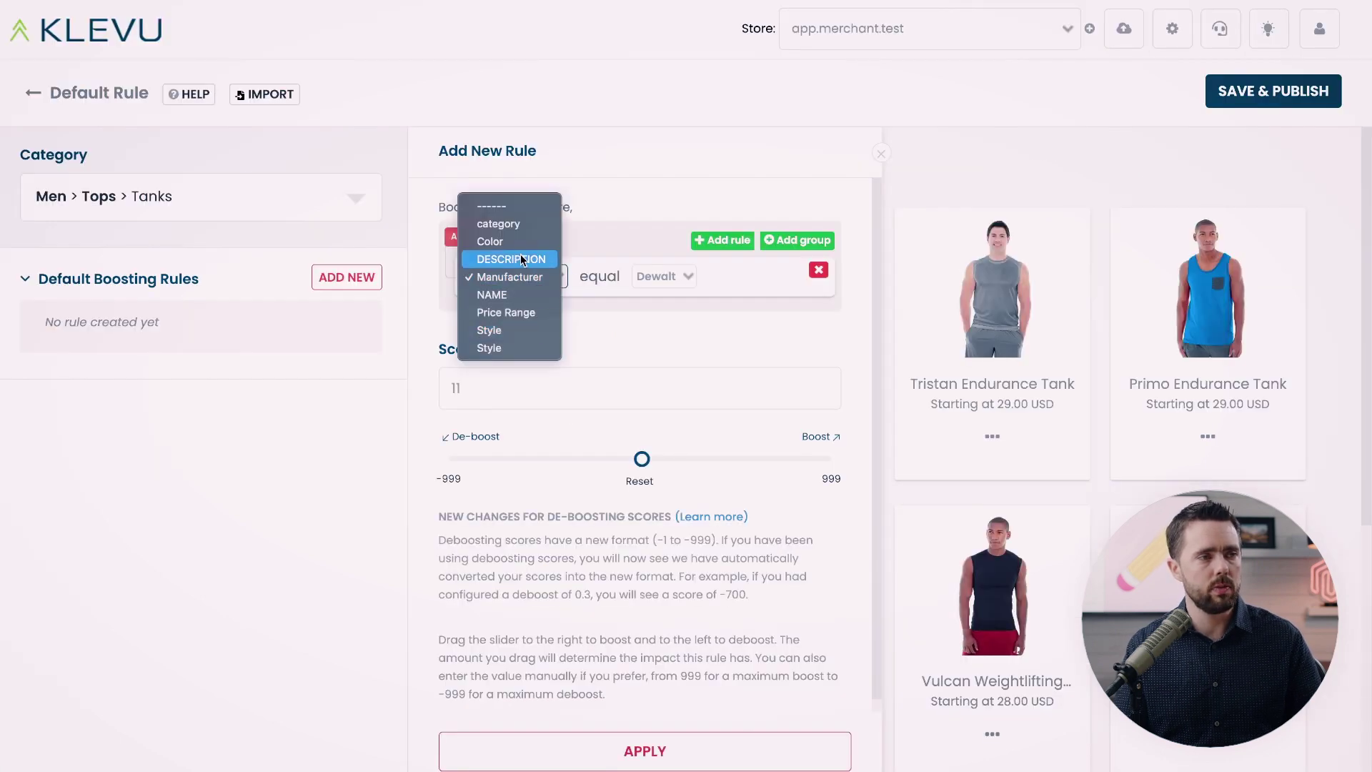
{"action": "left_click", "coordinate": [675, 290]}
{"action": "left_click", "coordinate": [664, 277]}
{"action": "left_click", "coordinate": [665, 277]}
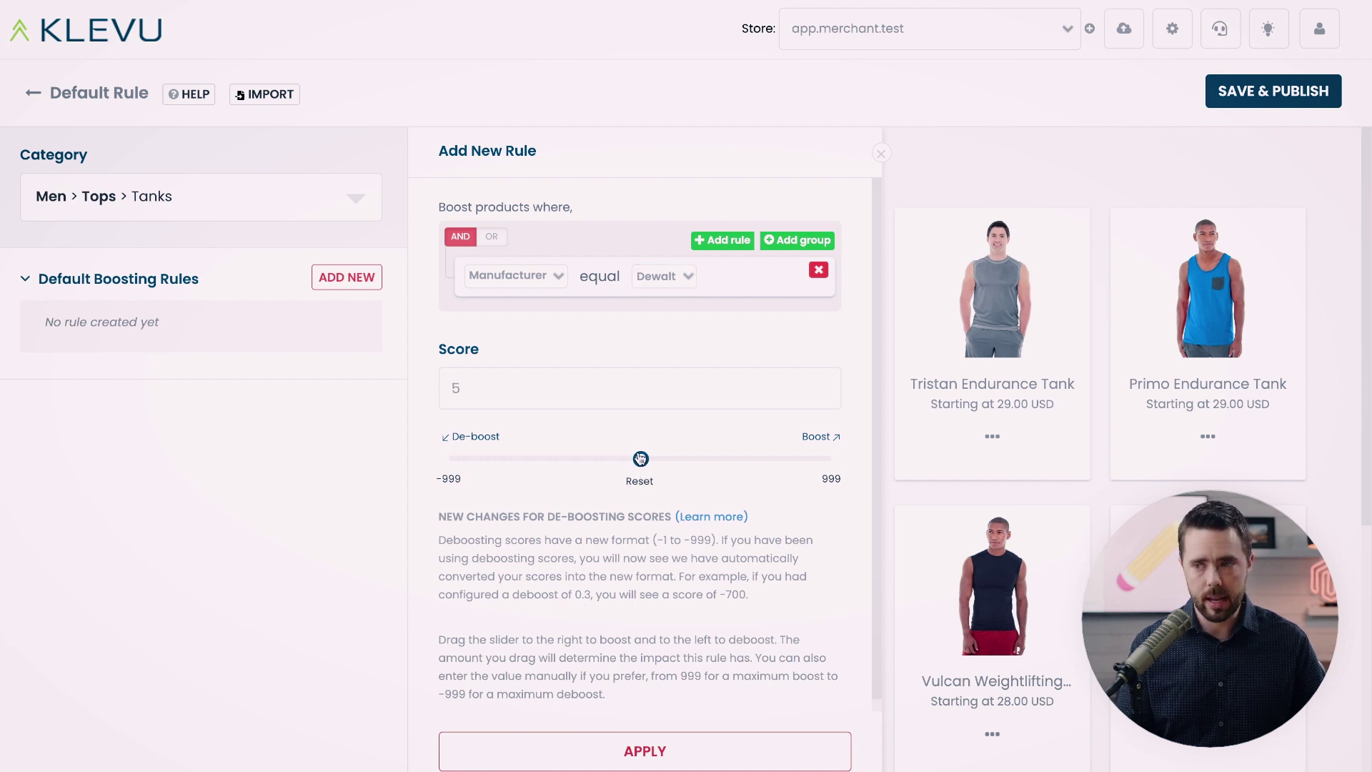
{"action": "left_click_drag", "start_coordinate": [640, 459], "coordinate": [592, 461]}
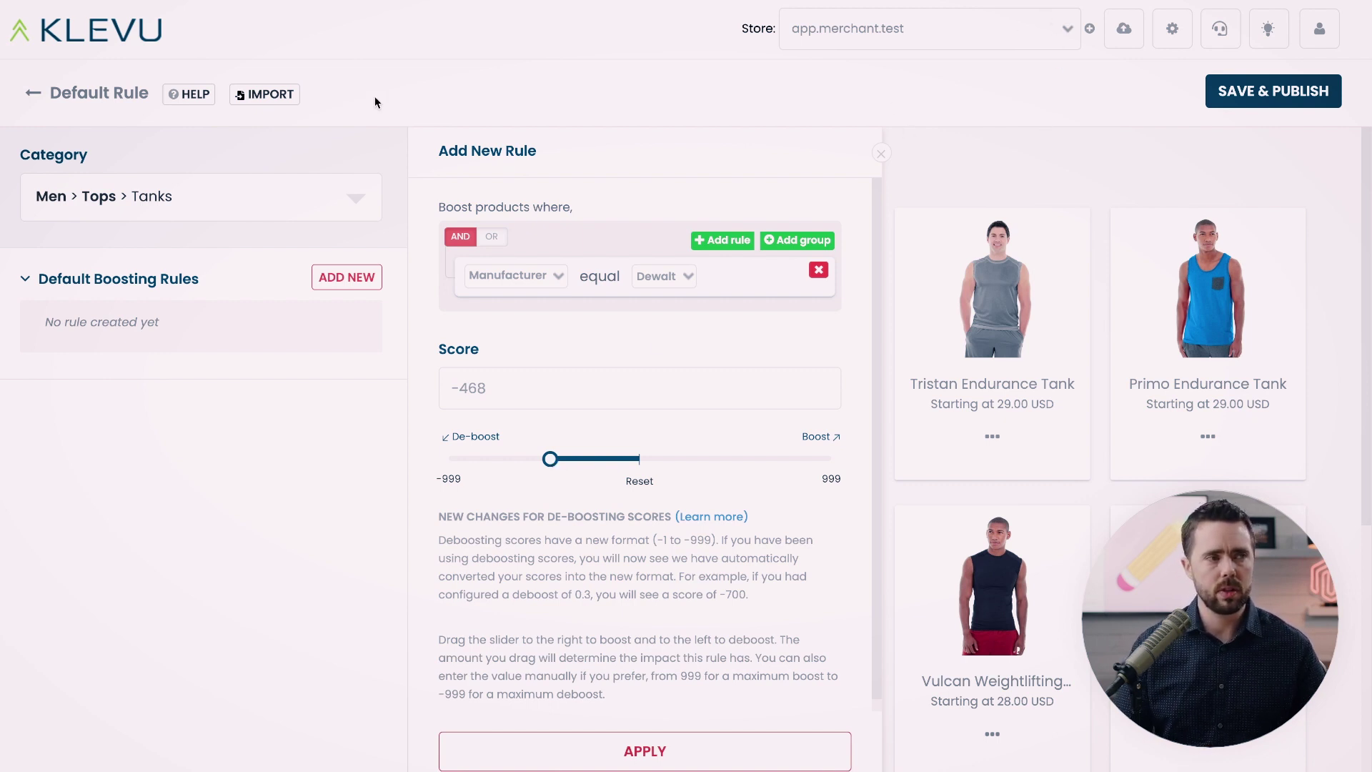
- Leave the default rule editor for the Visual Merchandising overview, discarding all unsaved changes
{"action": "left_click", "coordinate": [67, 94]}
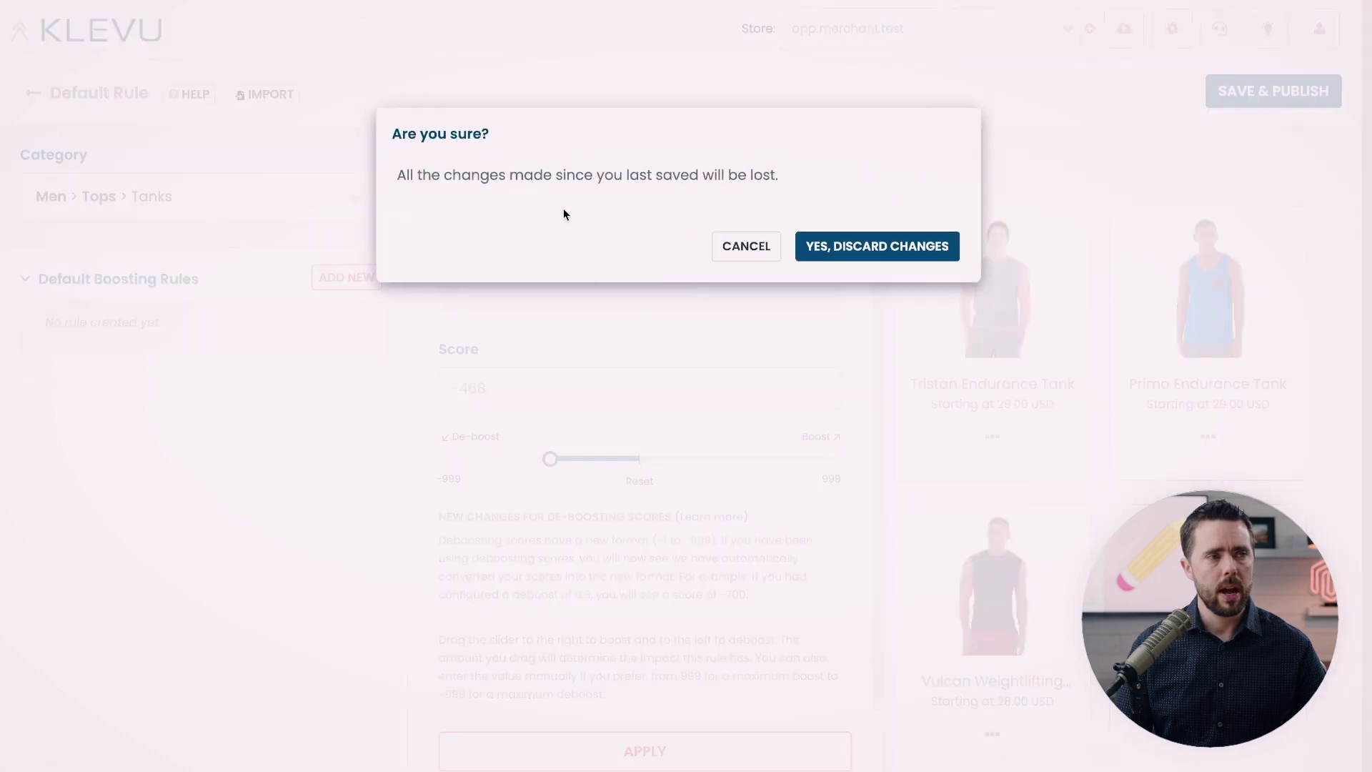
{"action": "left_click", "coordinate": [910, 248]}
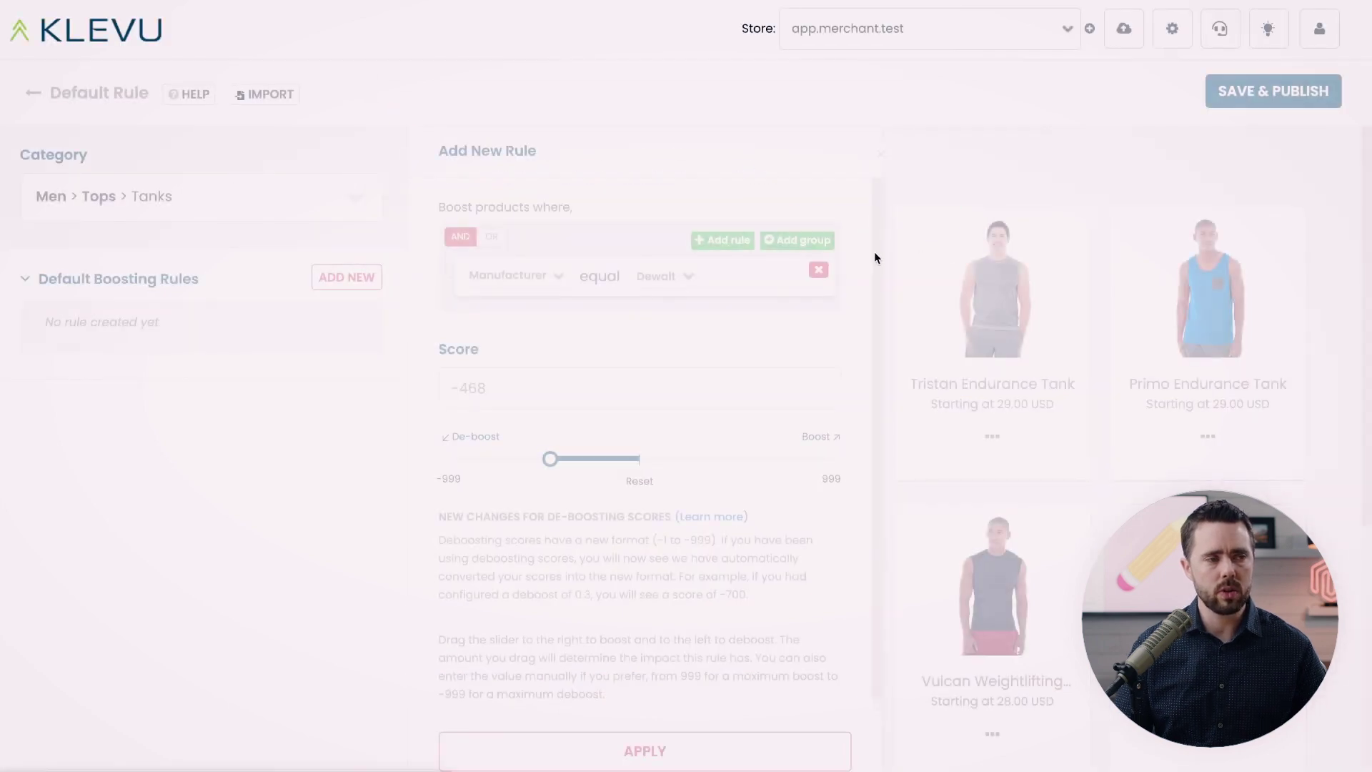
{"action": "scroll", "coordinate": [683, 478], "scroll_direction": "down", "scroll_amount": 4}
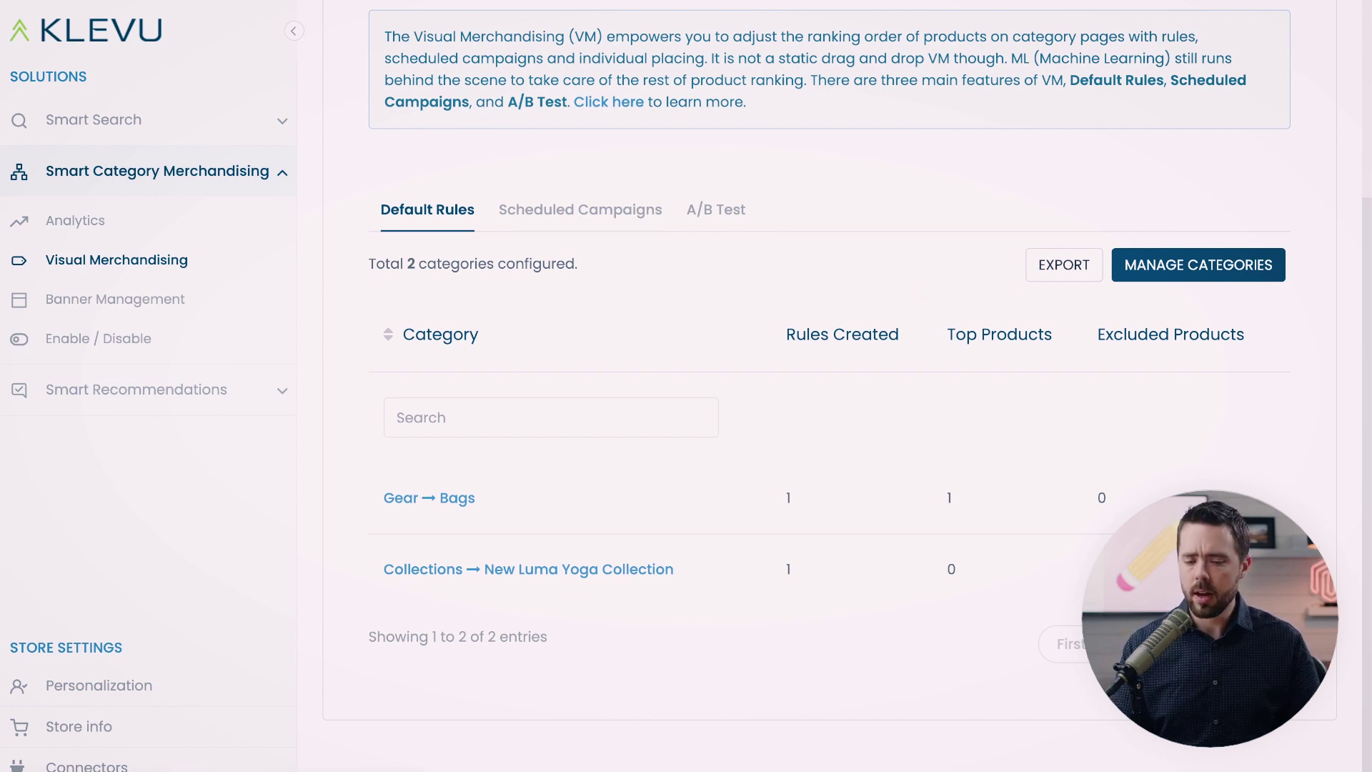
- Create a new scheduled campaign in Visual Merchandising for the Collections > Eco Friendly category
{"action": "left_click", "coordinate": [521, 210]}
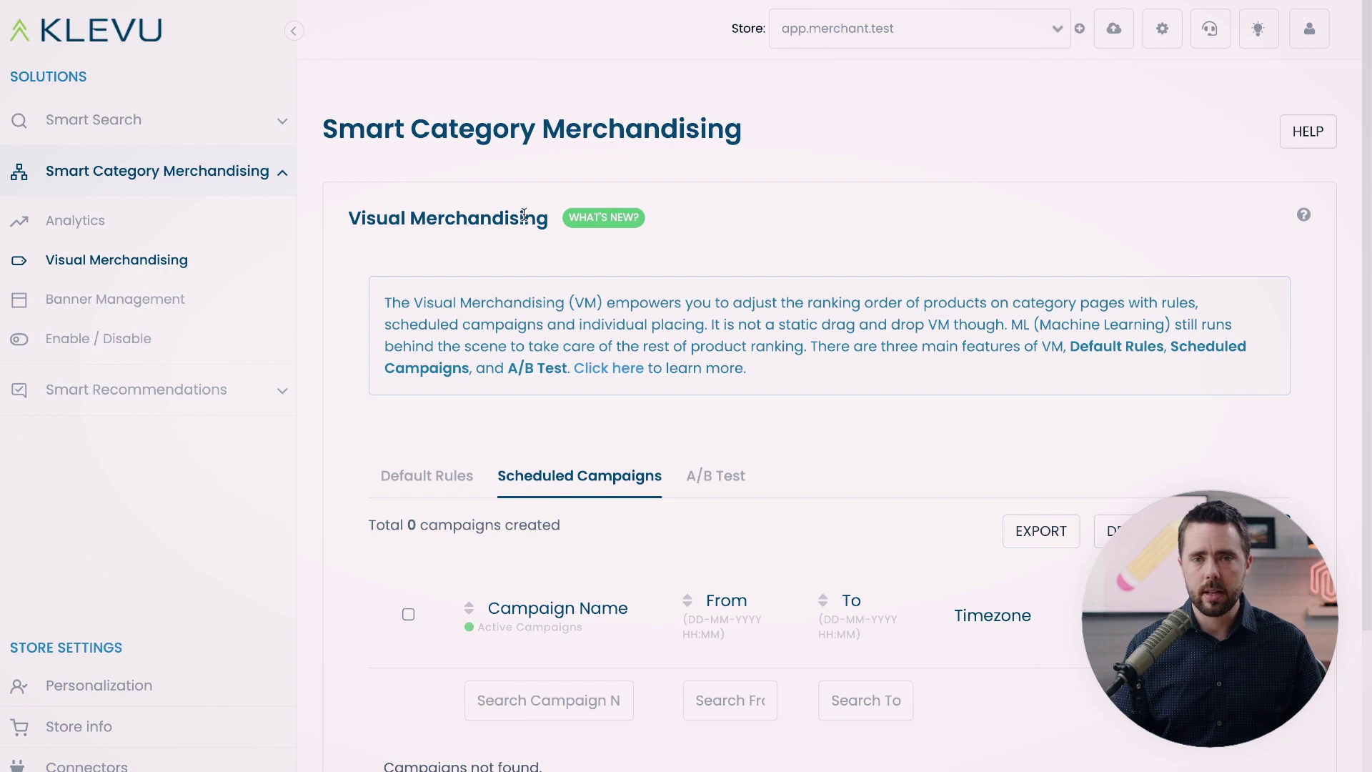
{"action": "scroll", "coordinate": [948, 614], "scroll_direction": "down", "scroll_amount": 1}
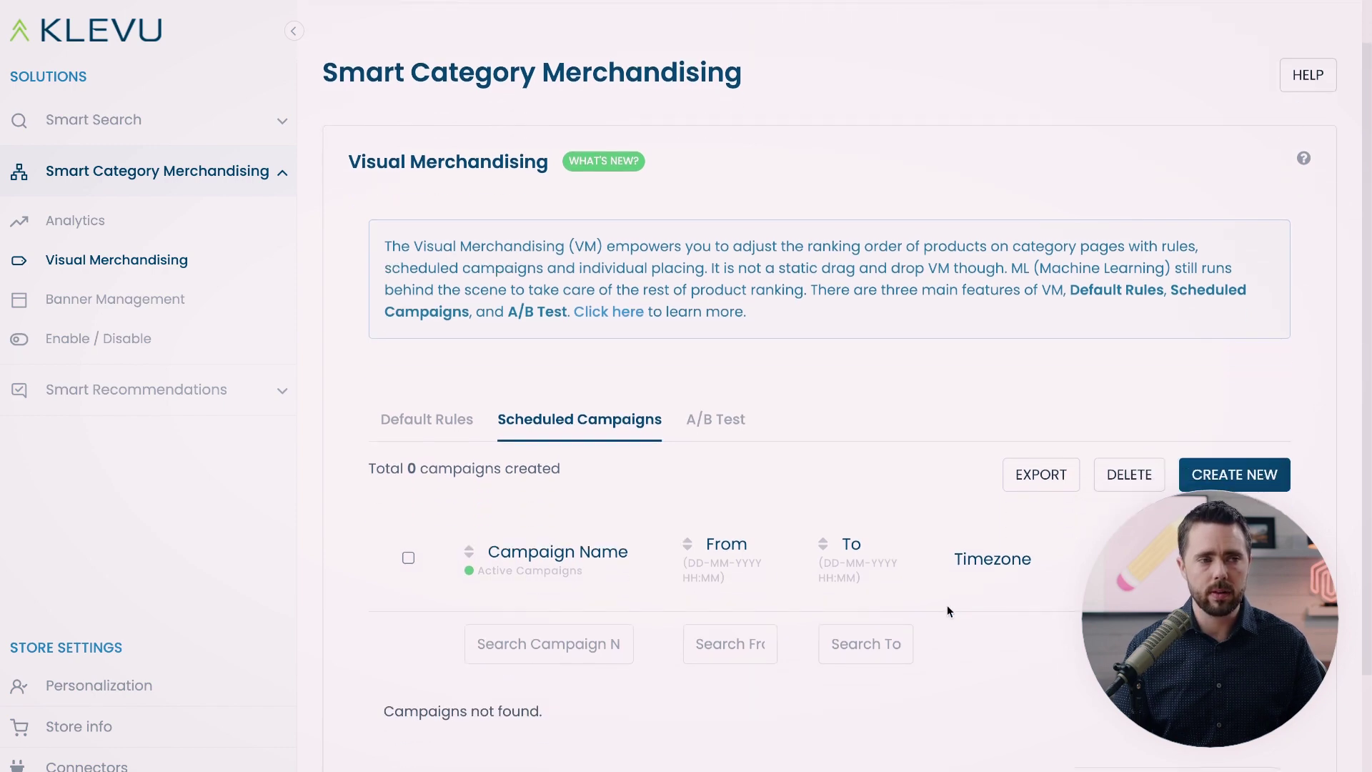
{"action": "scroll", "coordinate": [953, 312], "scroll_direction": "down", "scroll_amount": 2}
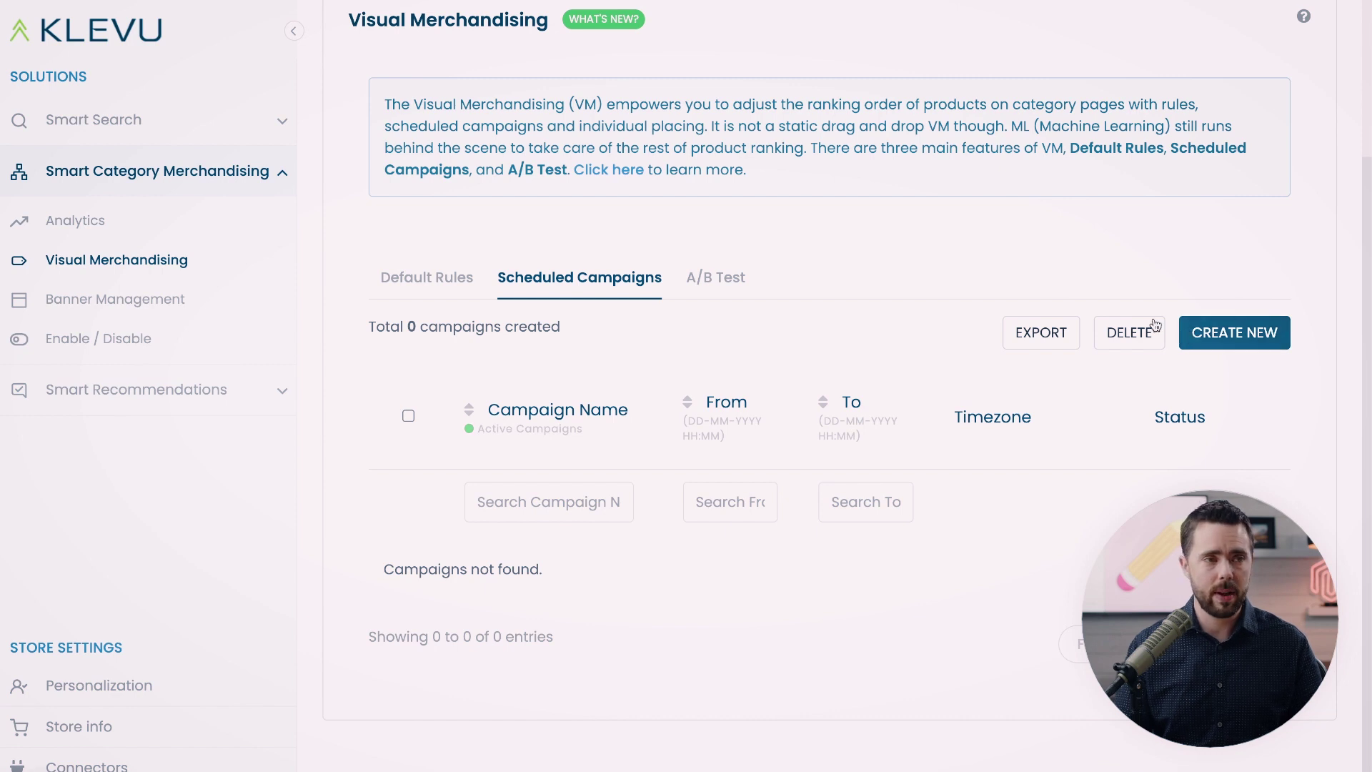
{"action": "left_click", "coordinate": [1156, 327]}
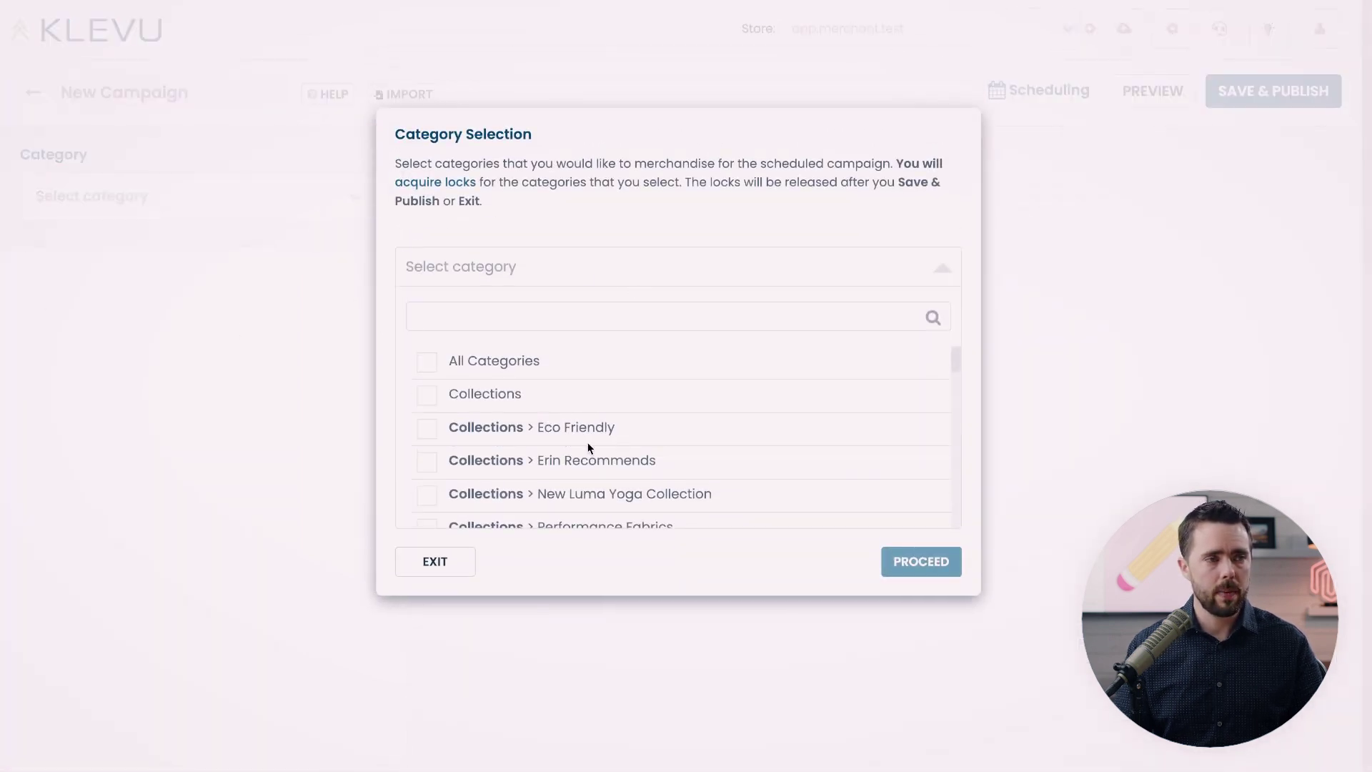
{"action": "left_click", "coordinate": [551, 429]}
{"action": "left_click", "coordinate": [921, 561]}
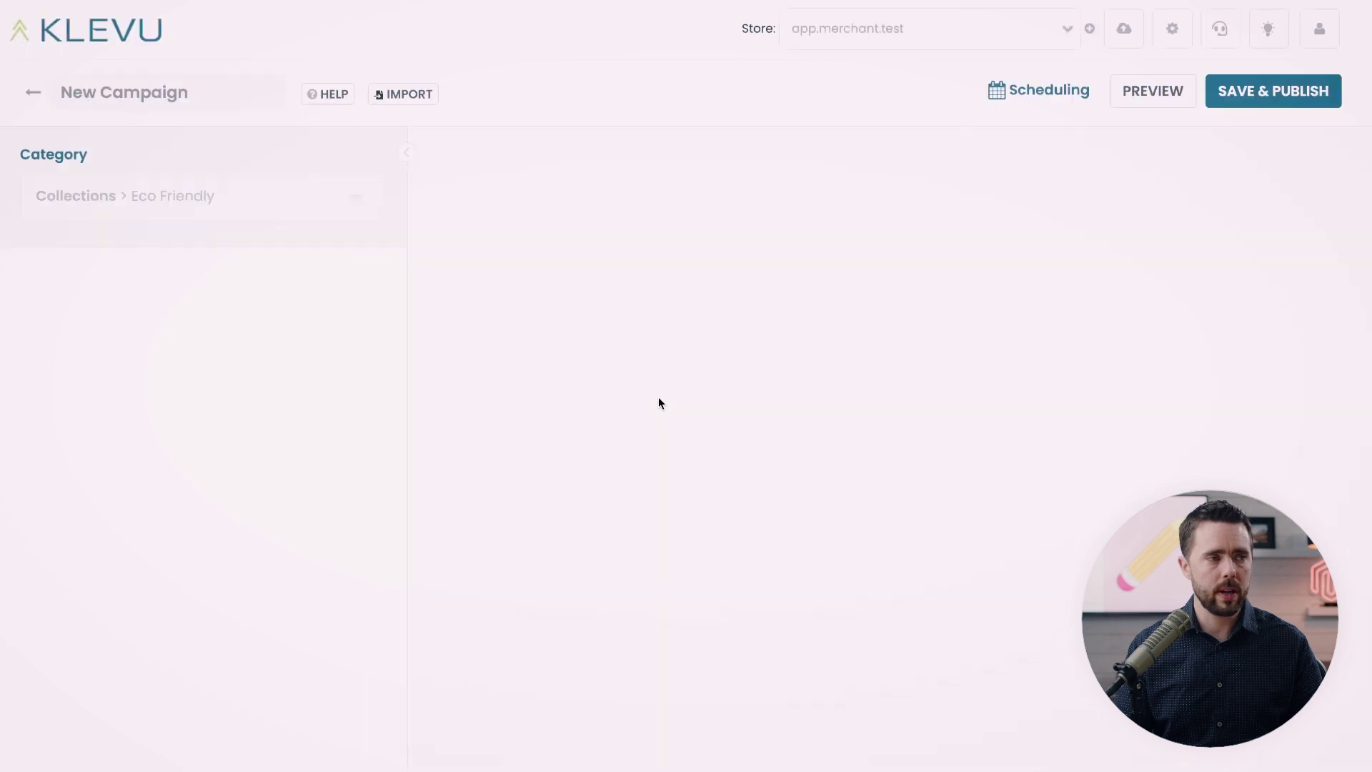
- Look over the new rule form and the scheduling options of the Collections > Eco Friendly campaign
{"action": "left_click", "coordinate": [325, 286]}
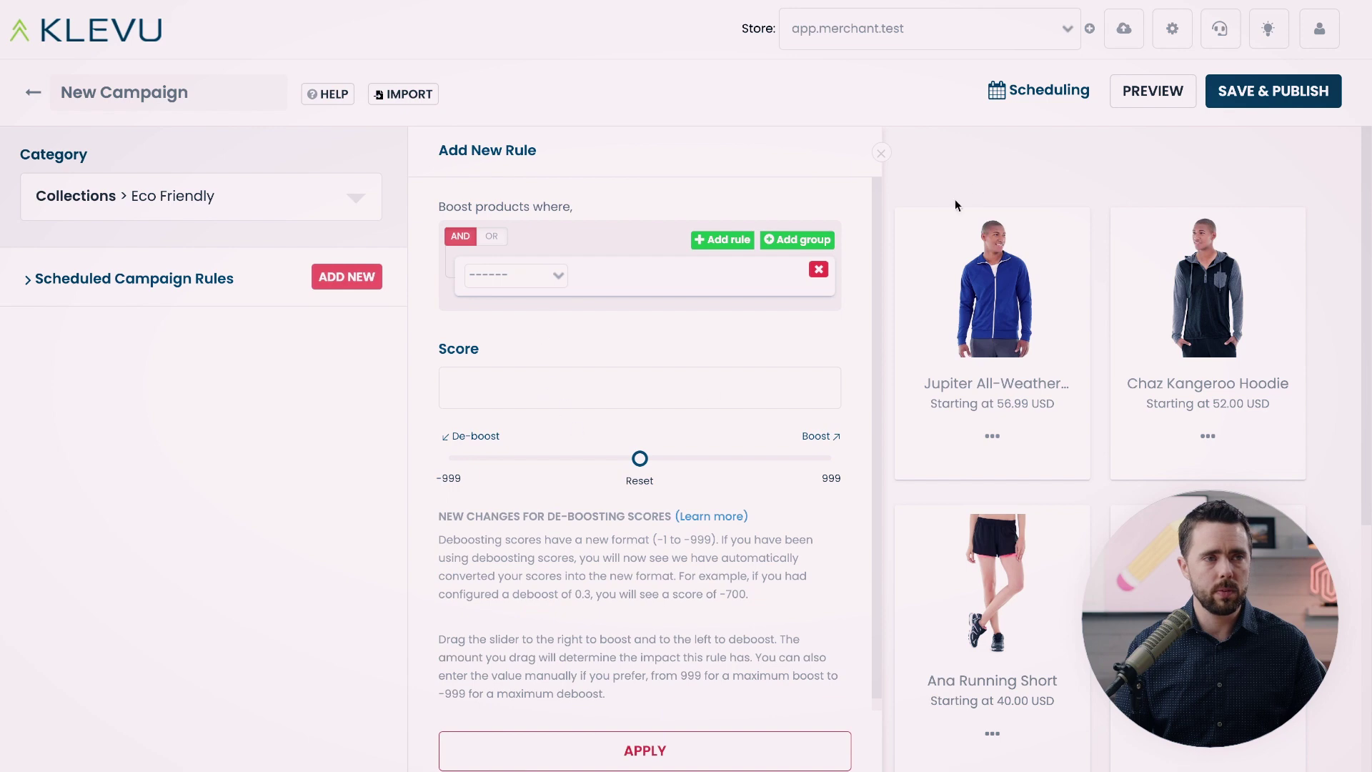
{"action": "left_click", "coordinate": [1033, 90]}
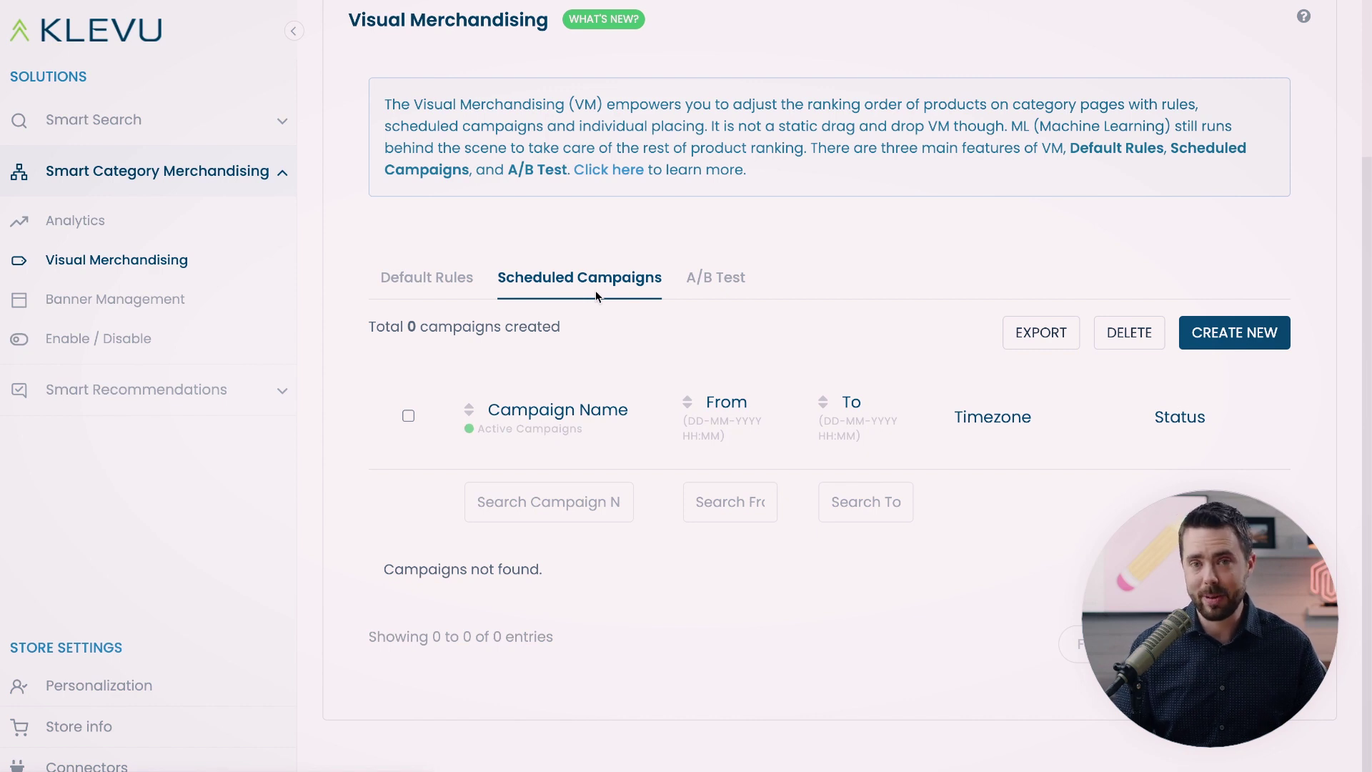
- Go to the A/B tests in Visual Merchandising and examine the variants and traffic split of Test A/B
{"action": "left_click", "coordinate": [699, 276]}
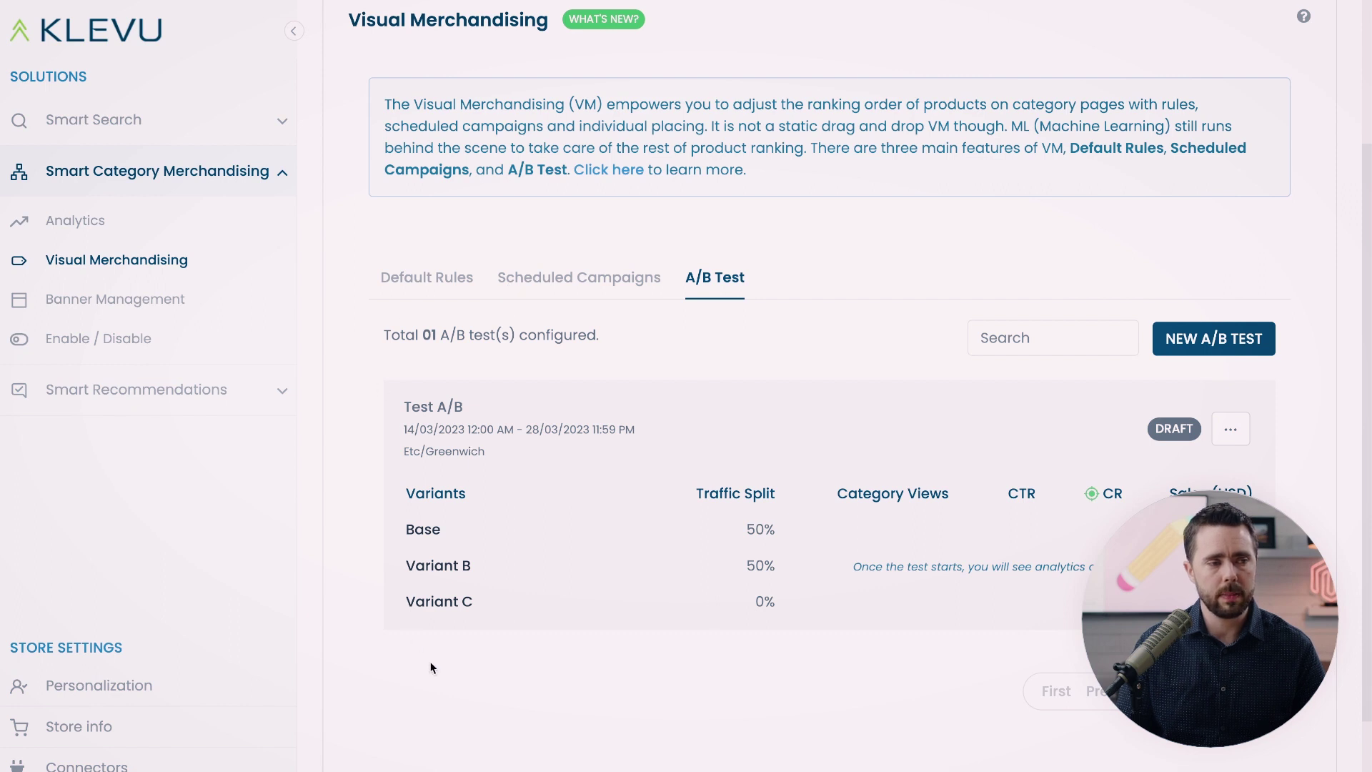
{"action": "left_click_drag", "start_coordinate": [405, 526], "coordinate": [777, 508]}
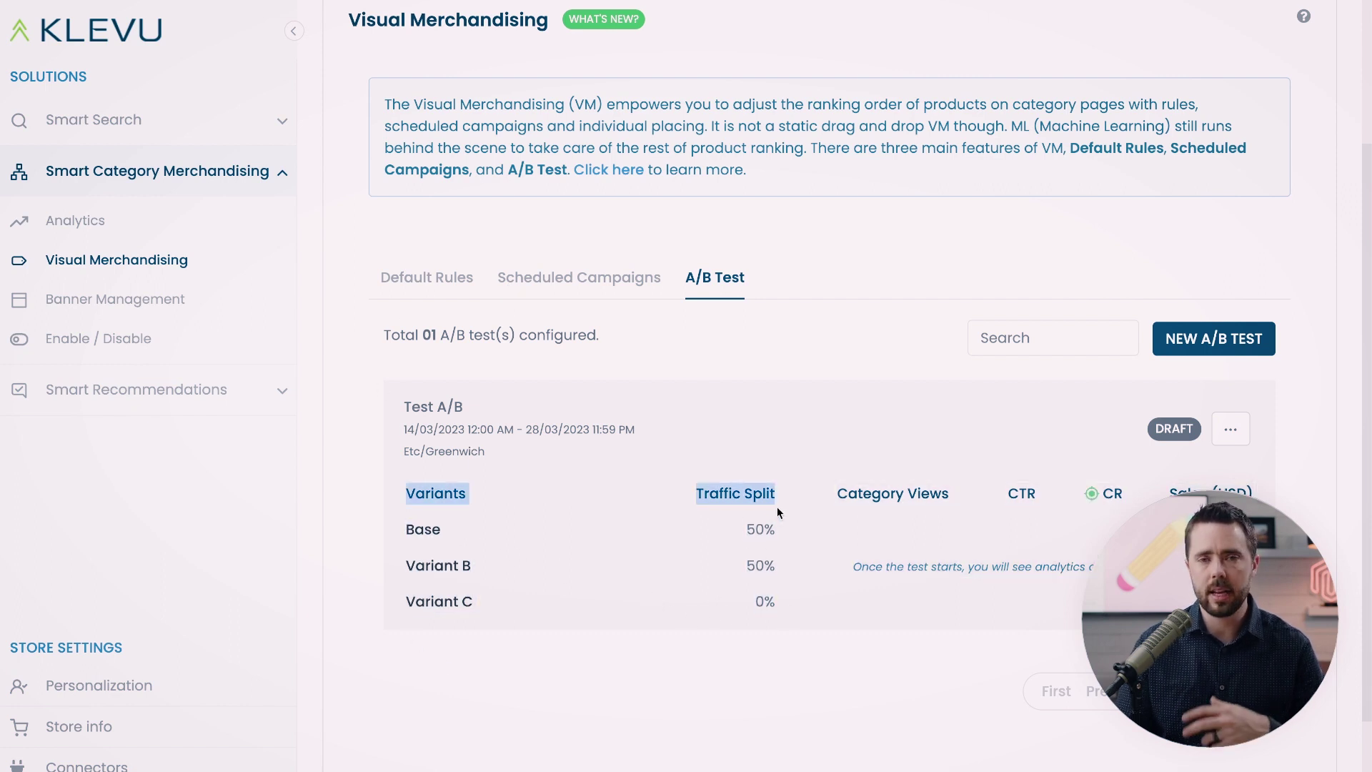
{"action": "left_click", "coordinate": [435, 558]}
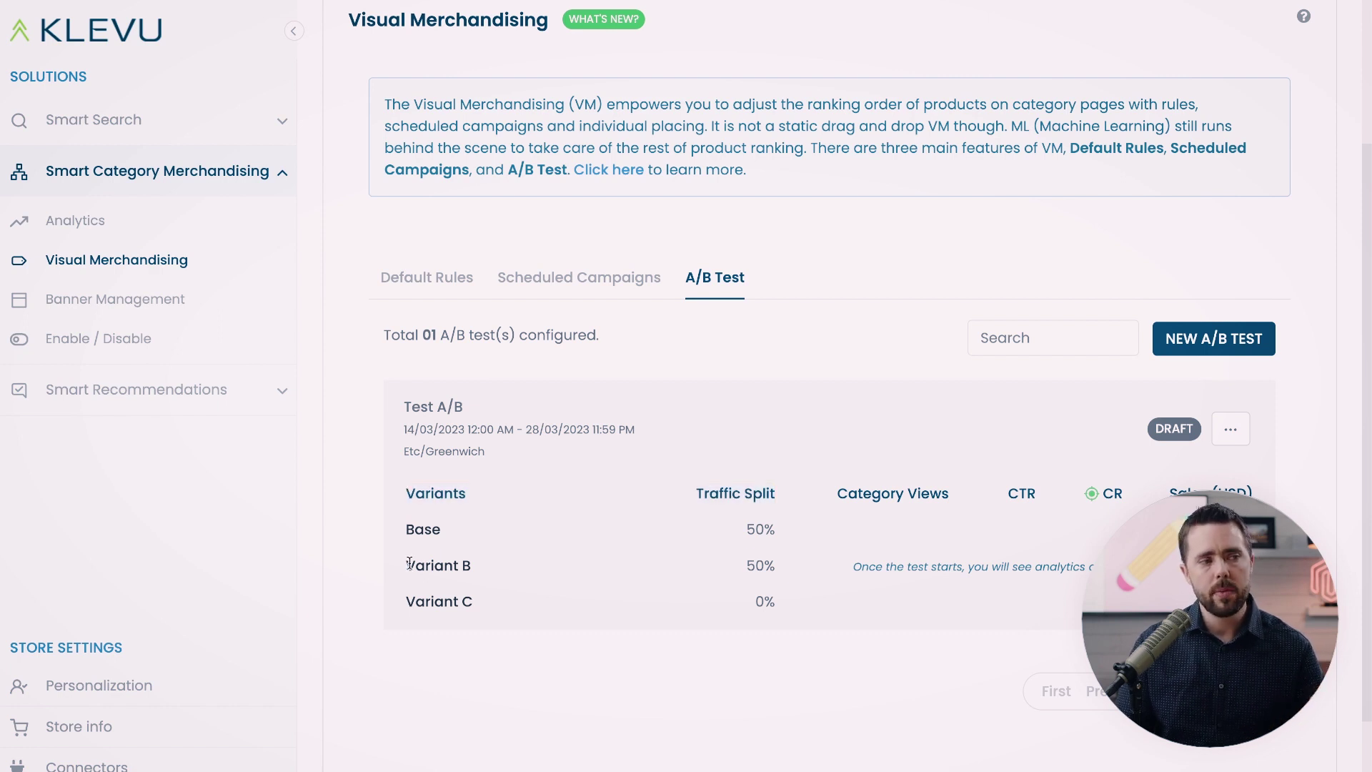
{"action": "left_click_drag", "start_coordinate": [406, 565], "coordinate": [778, 568]}
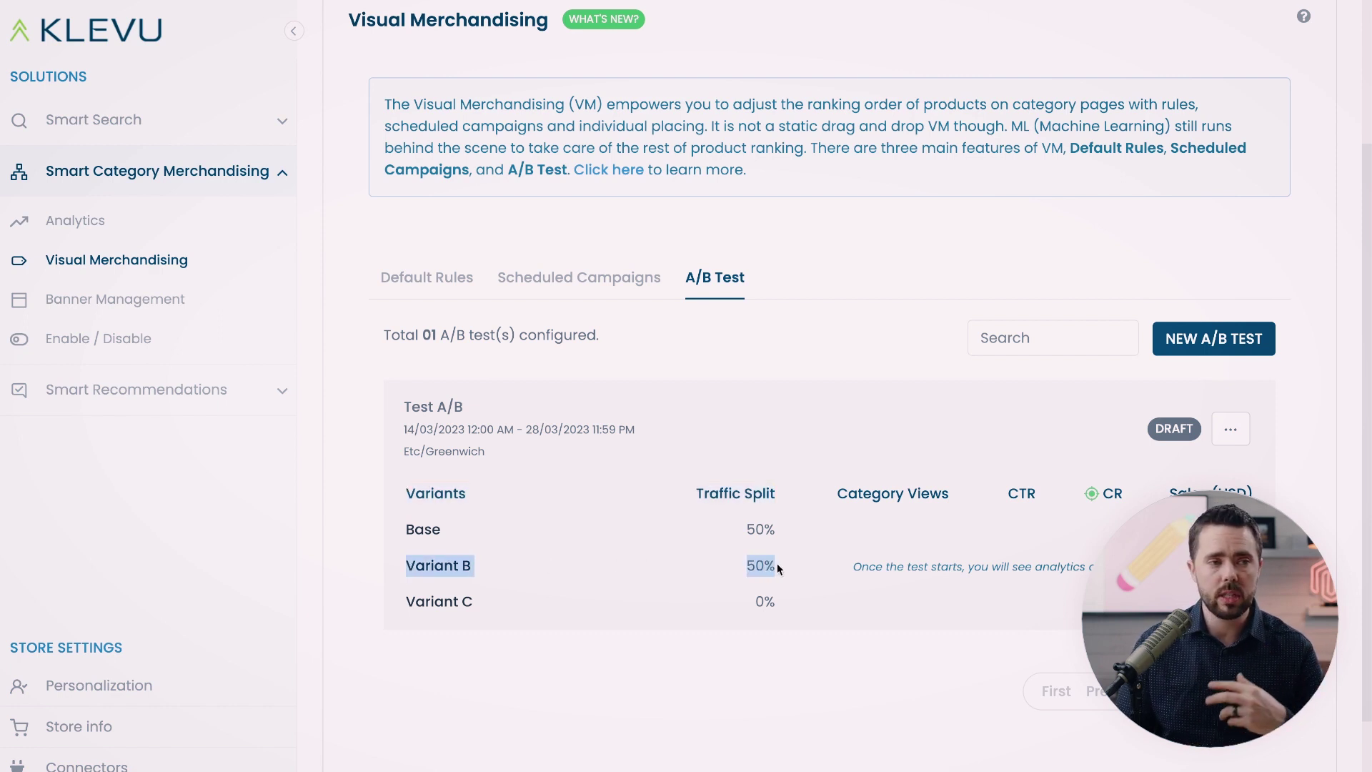
{"action": "left_click_drag", "start_coordinate": [404, 599], "coordinate": [673, 589]}
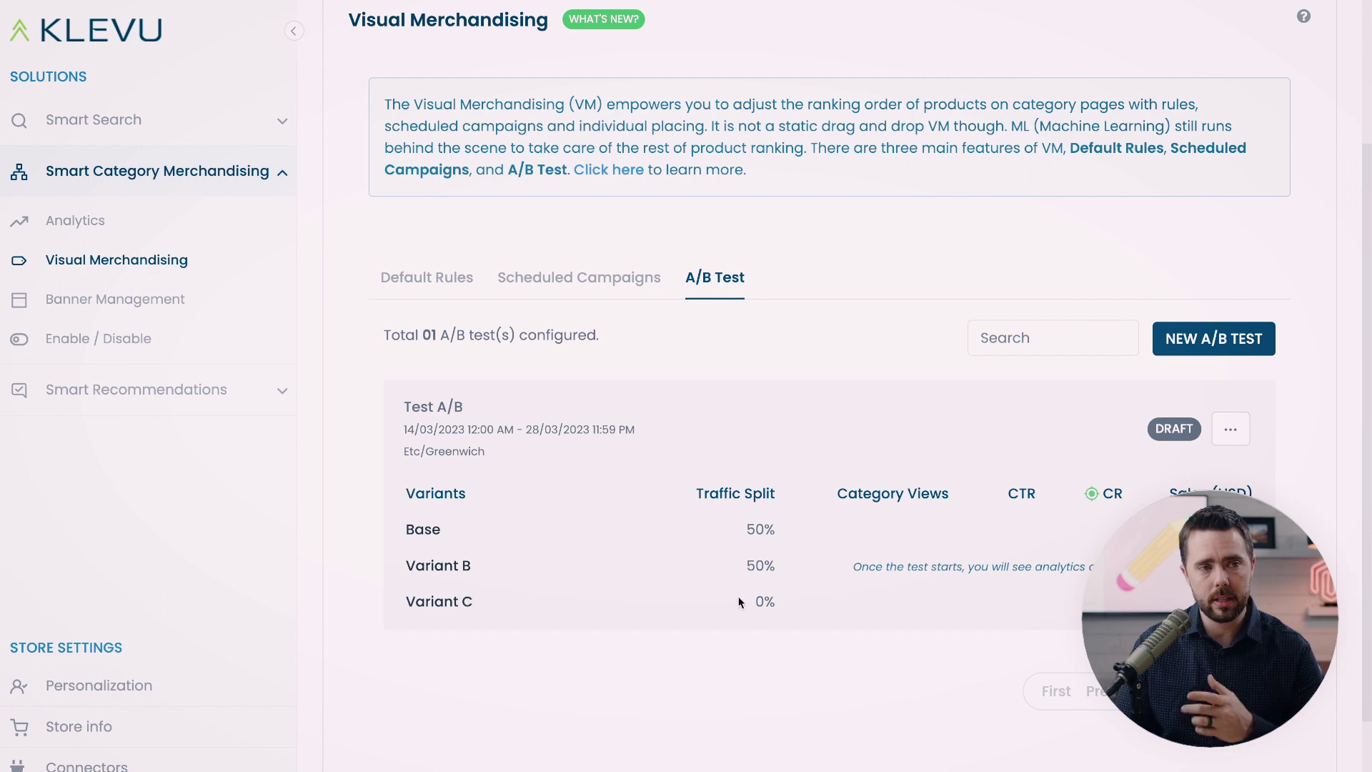
- Open the Test A/B draft for editing and continue past its objective, category and schedule settings to the variant configuration
{"action": "left_click", "coordinate": [1231, 429]}
{"action": "left_click", "coordinate": [1230, 487]}
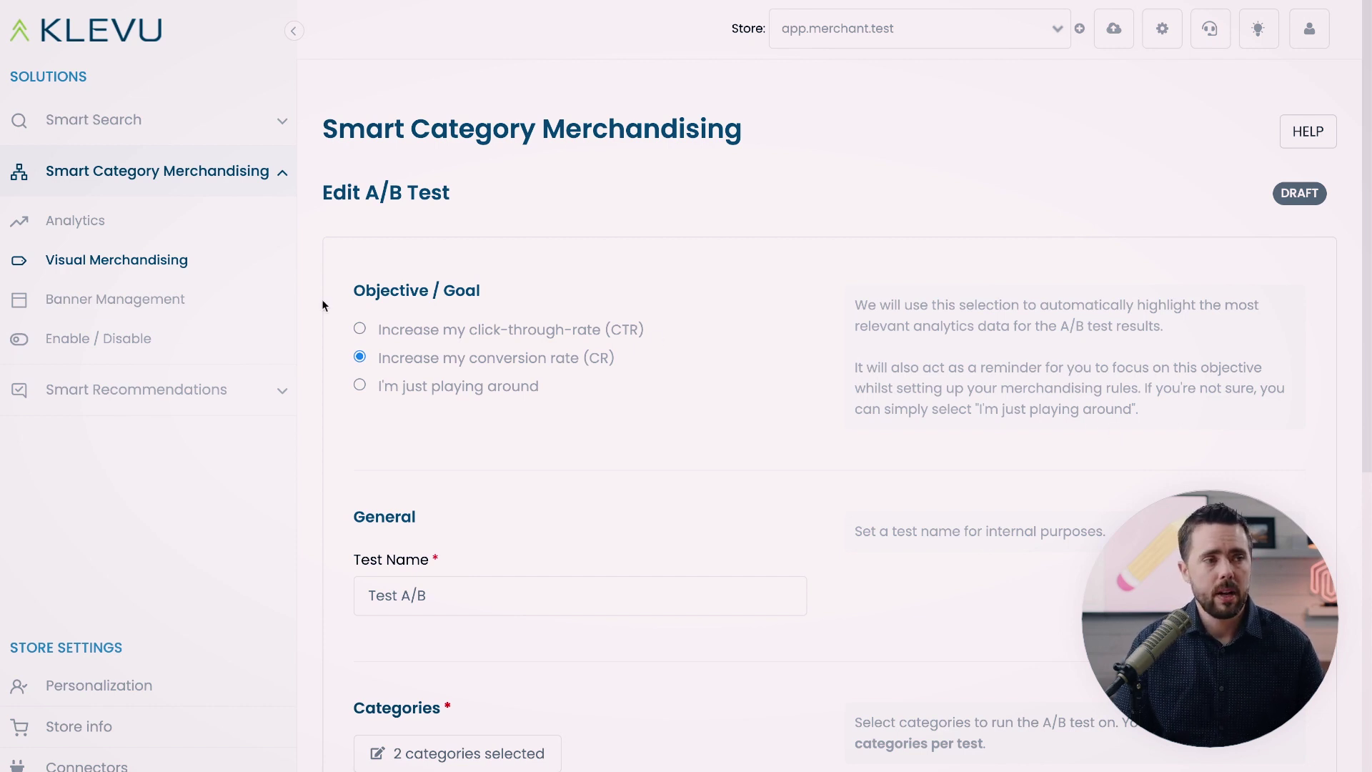
{"action": "scroll", "coordinate": [368, 325], "scroll_direction": "down", "scroll_amount": 1}
{"action": "scroll", "coordinate": [367, 325], "scroll_direction": "down", "scroll_amount": 4}
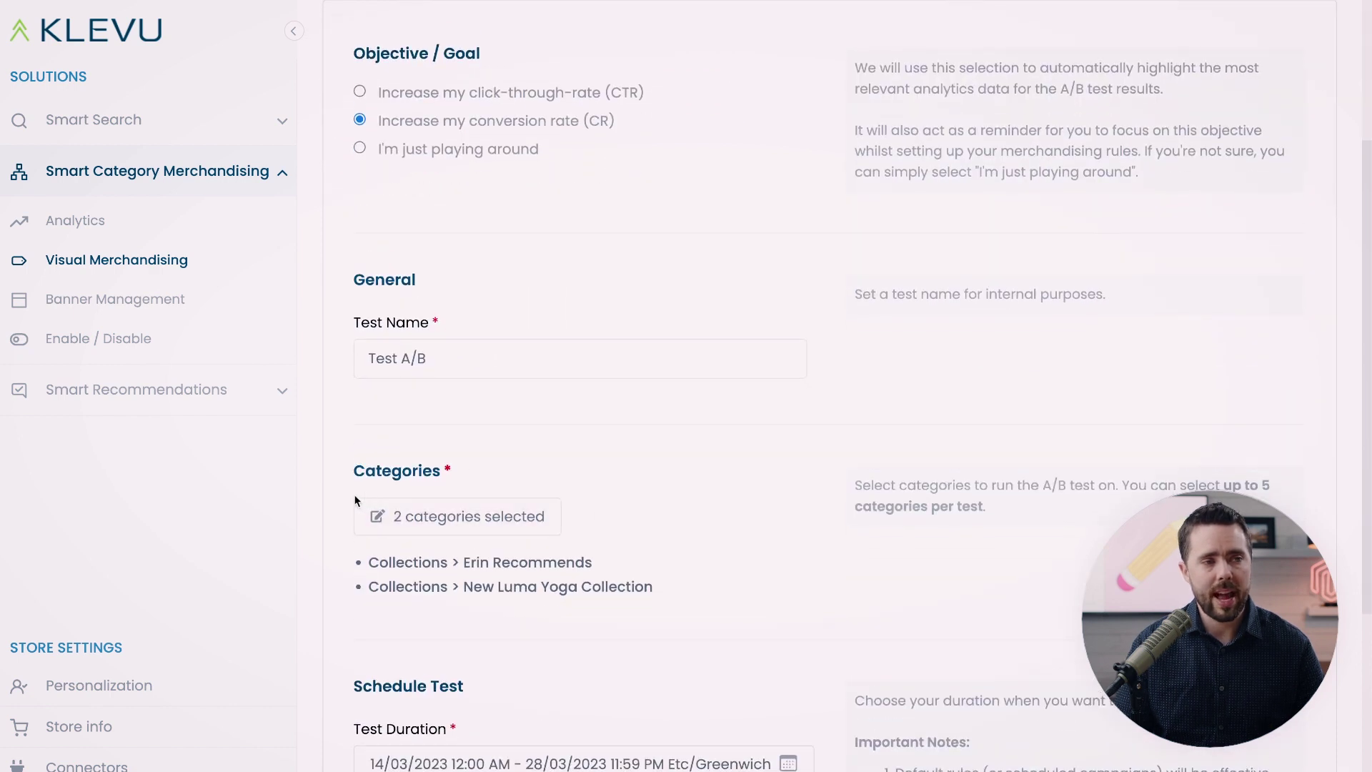
{"action": "scroll", "coordinate": [515, 505], "scroll_direction": "down", "scroll_amount": 1}
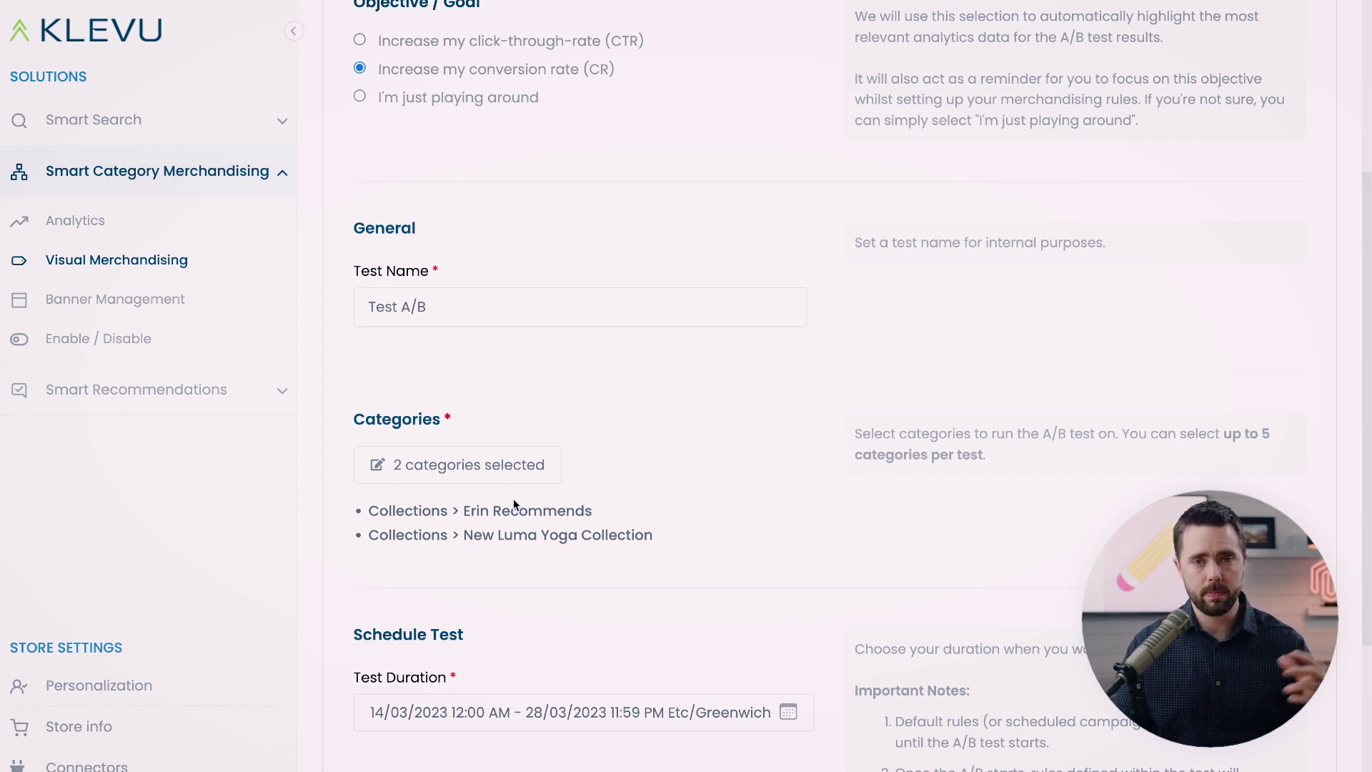
{"action": "scroll", "coordinate": [514, 504], "scroll_direction": "down", "scroll_amount": 5}
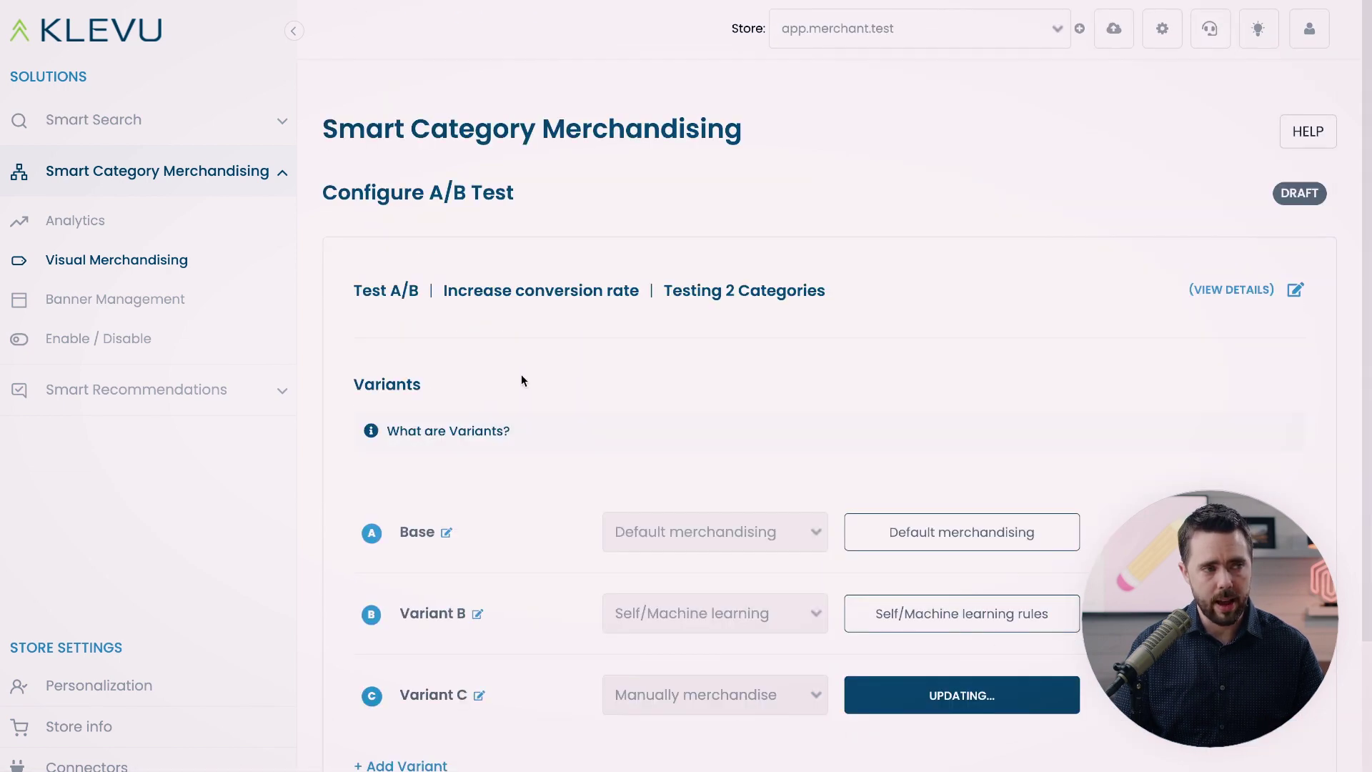
- Review the merchandising options offered for Variant B and Variant C, keeping Variant B on Self/Machine learning
{"action": "scroll", "coordinate": [521, 377], "scroll_direction": "down", "scroll_amount": 2}
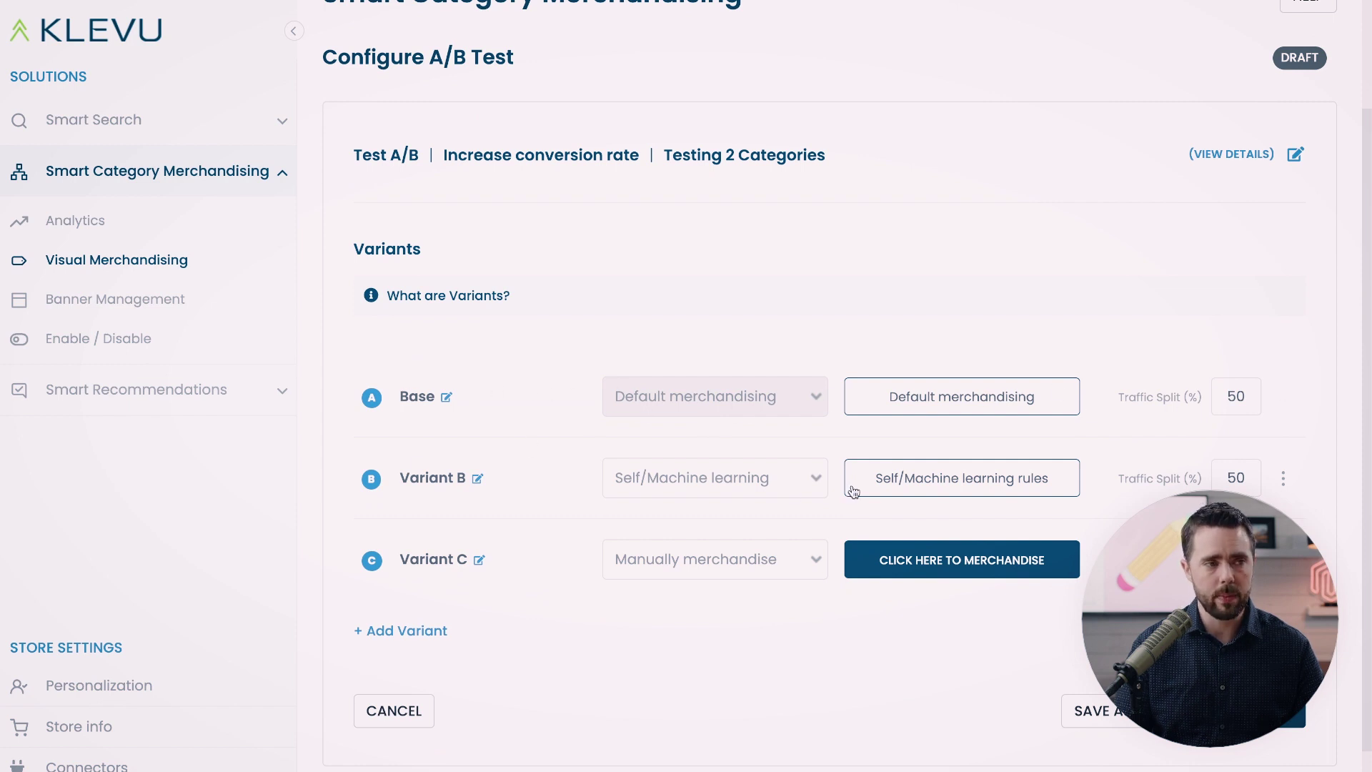
{"action": "left_click", "coordinate": [767, 477]}
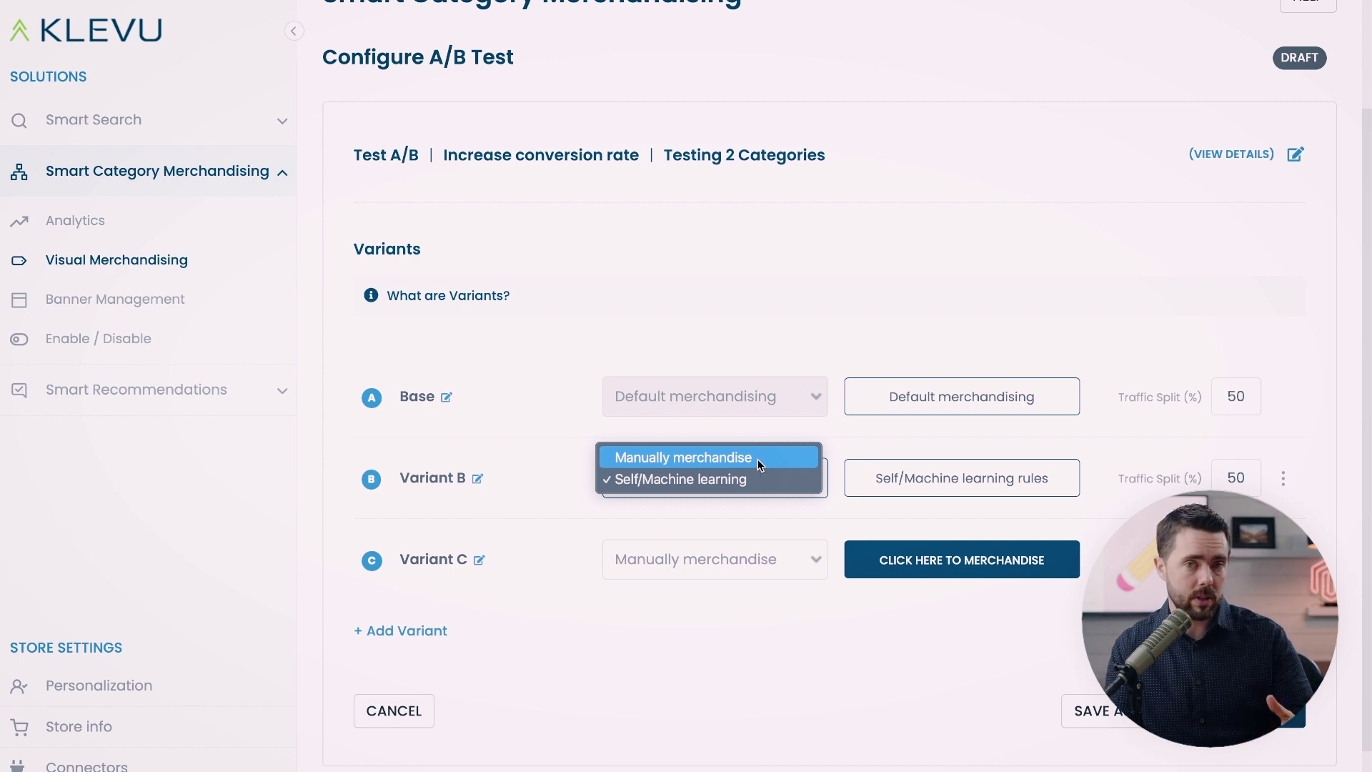
{"action": "left_click", "coordinate": [729, 477]}
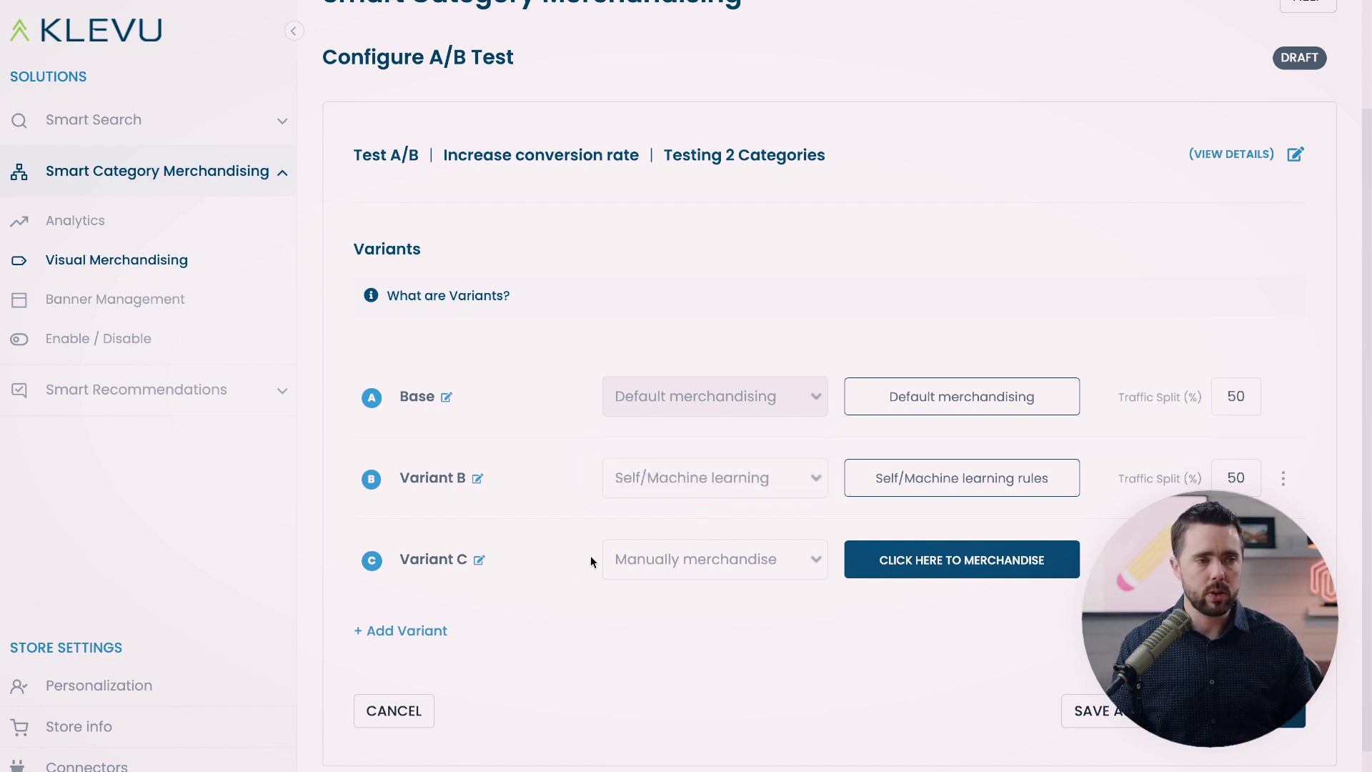
{"action": "left_click", "coordinate": [733, 566]}
- Look over the new boosting rule form in Variant C's manual merchandising for Collections > Erin Recommends and leave, discarding changes
{"action": "left_click", "coordinate": [937, 563]}
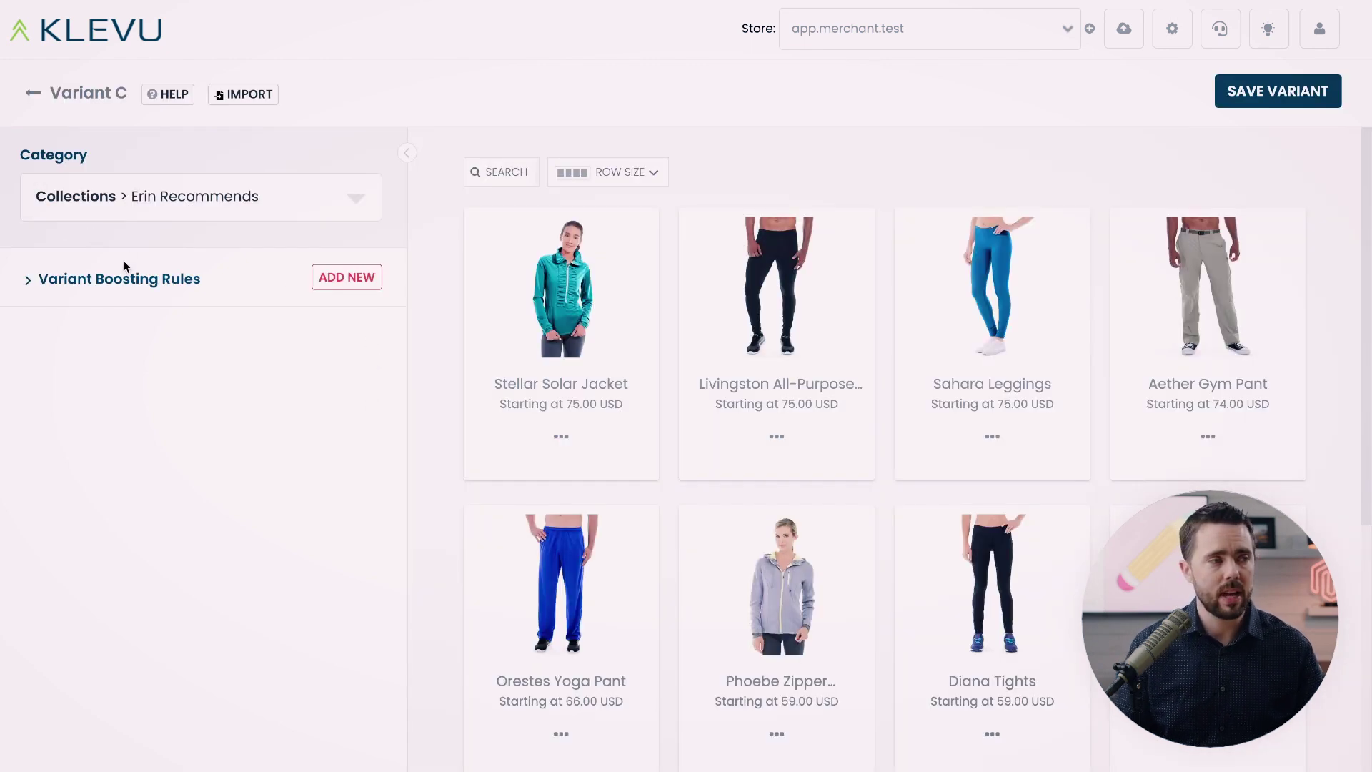
{"action": "left_click", "coordinate": [125, 279]}
{"action": "left_click", "coordinate": [363, 288]}
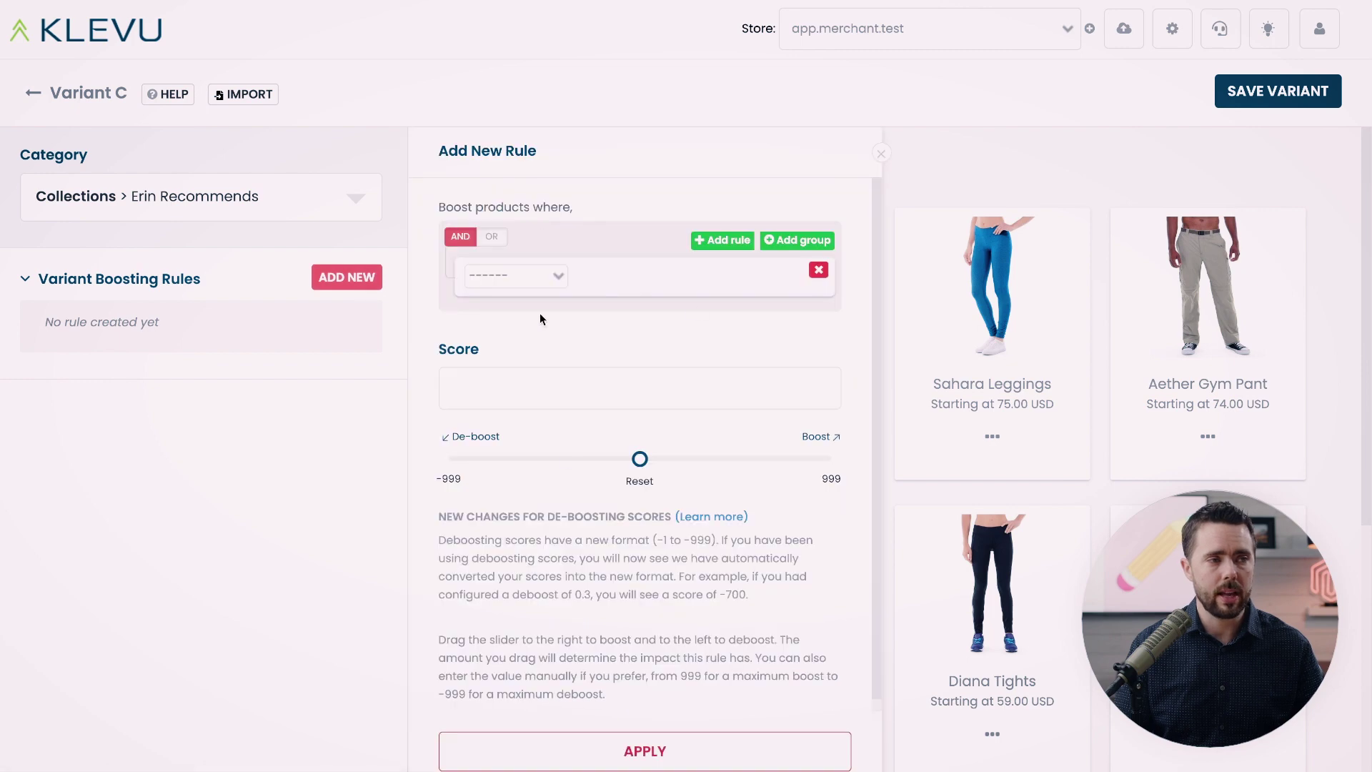
{"action": "left_click", "coordinate": [516, 275]}
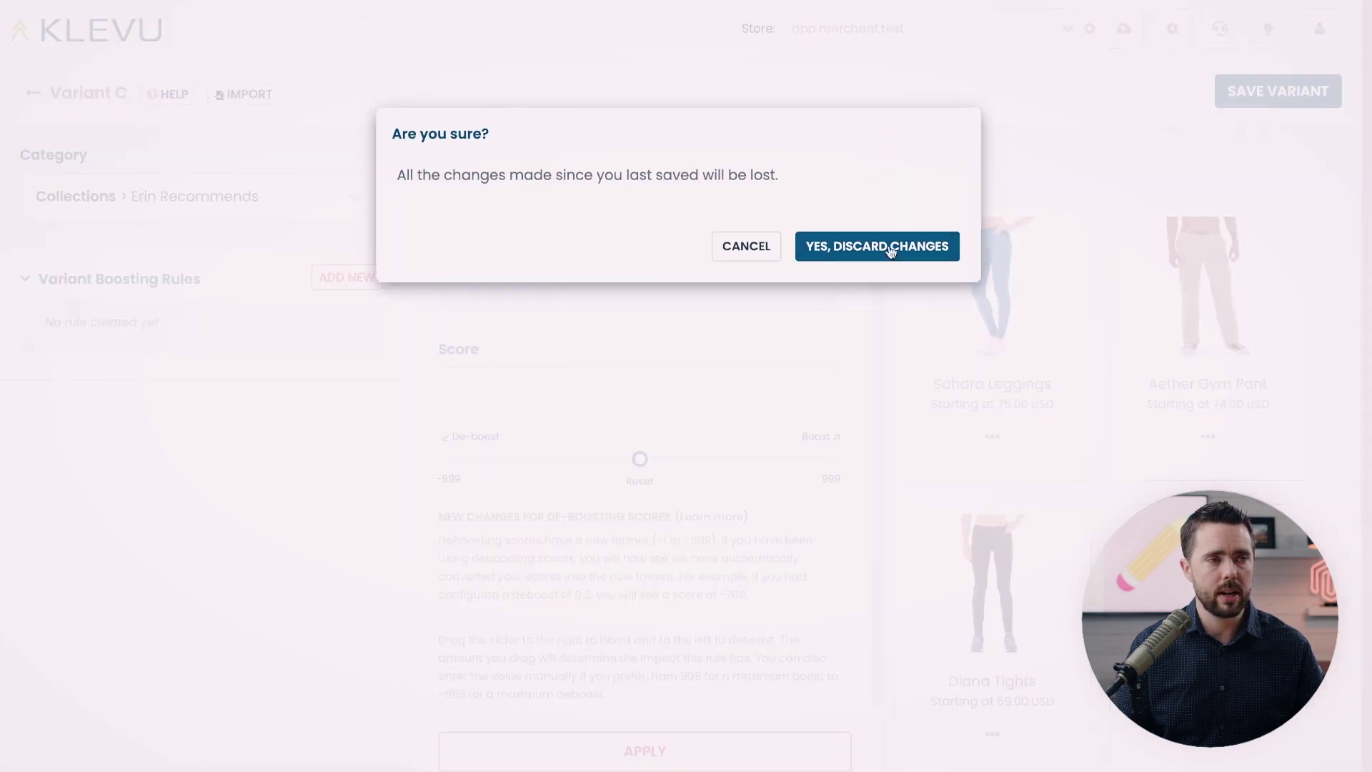
{"action": "left_click", "coordinate": [892, 245]}
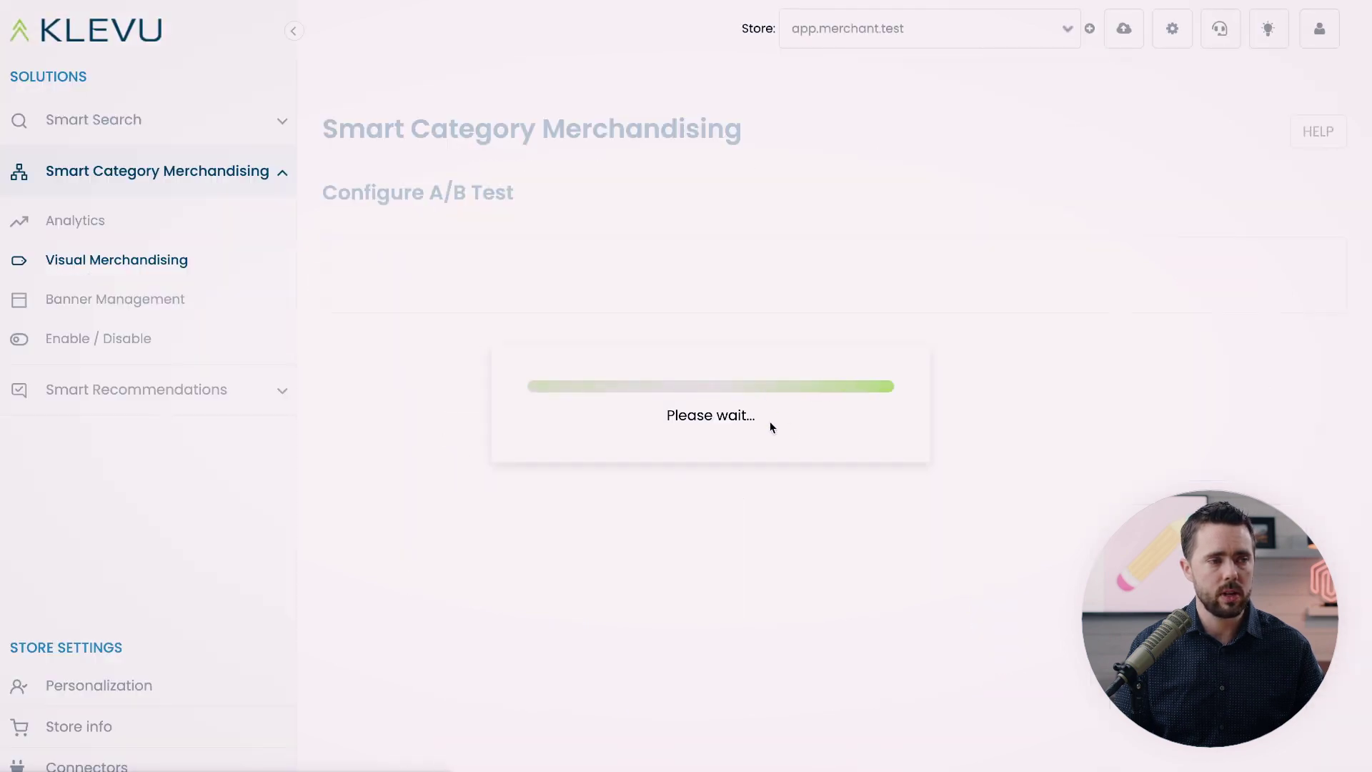
- Set the A/B test's traffic split to 45% for Base and 45% for Variant B
{"action": "scroll", "coordinate": [761, 429], "scroll_direction": "down", "scroll_amount": 3}
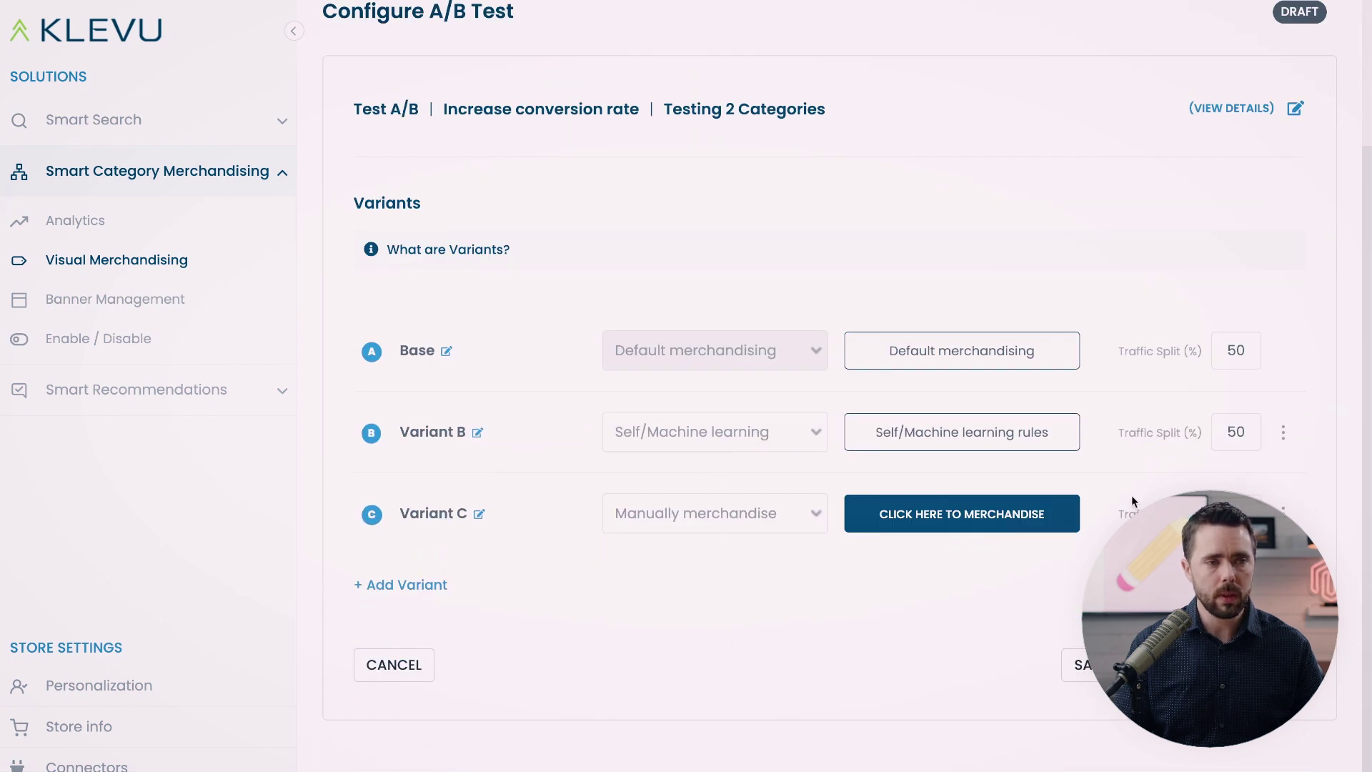
{"action": "double_click", "coordinate": [1221, 356]}
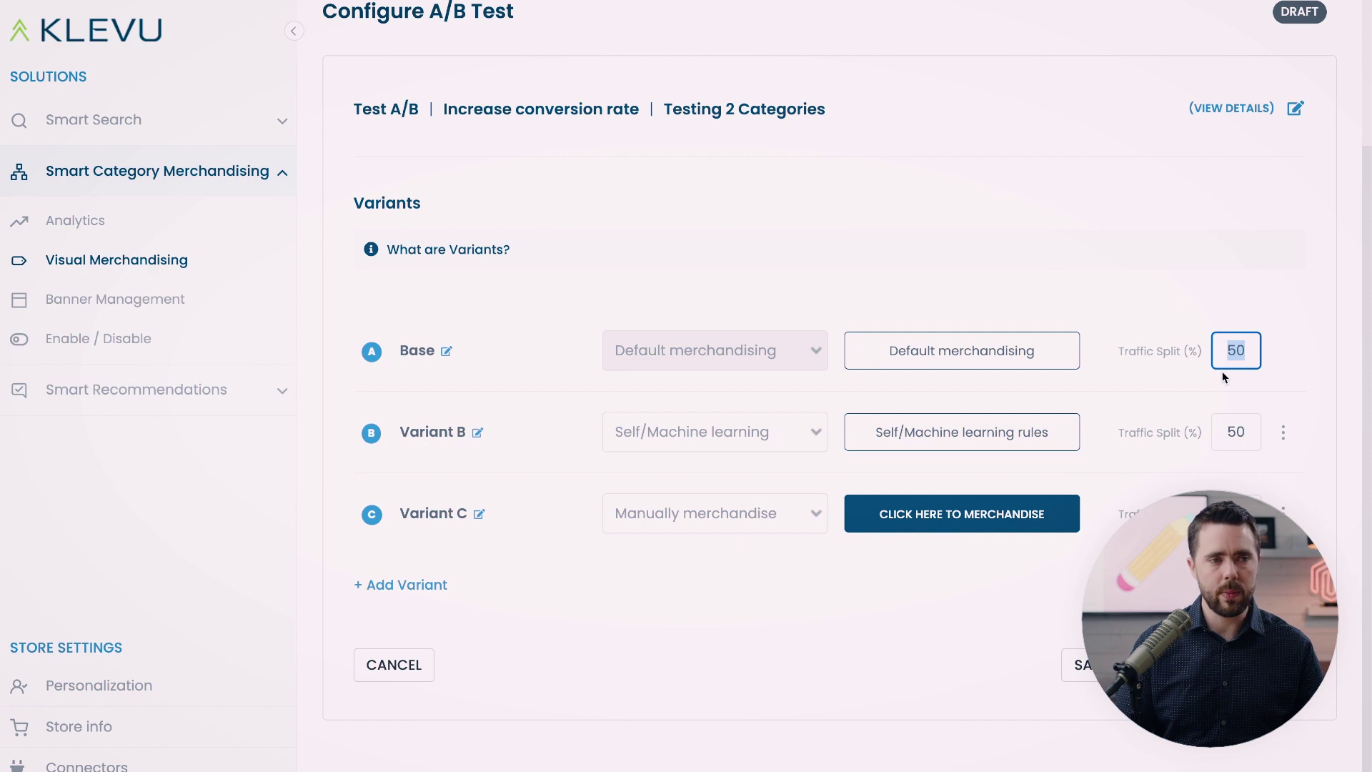
{"action": "double_click", "coordinate": [1237, 432]}
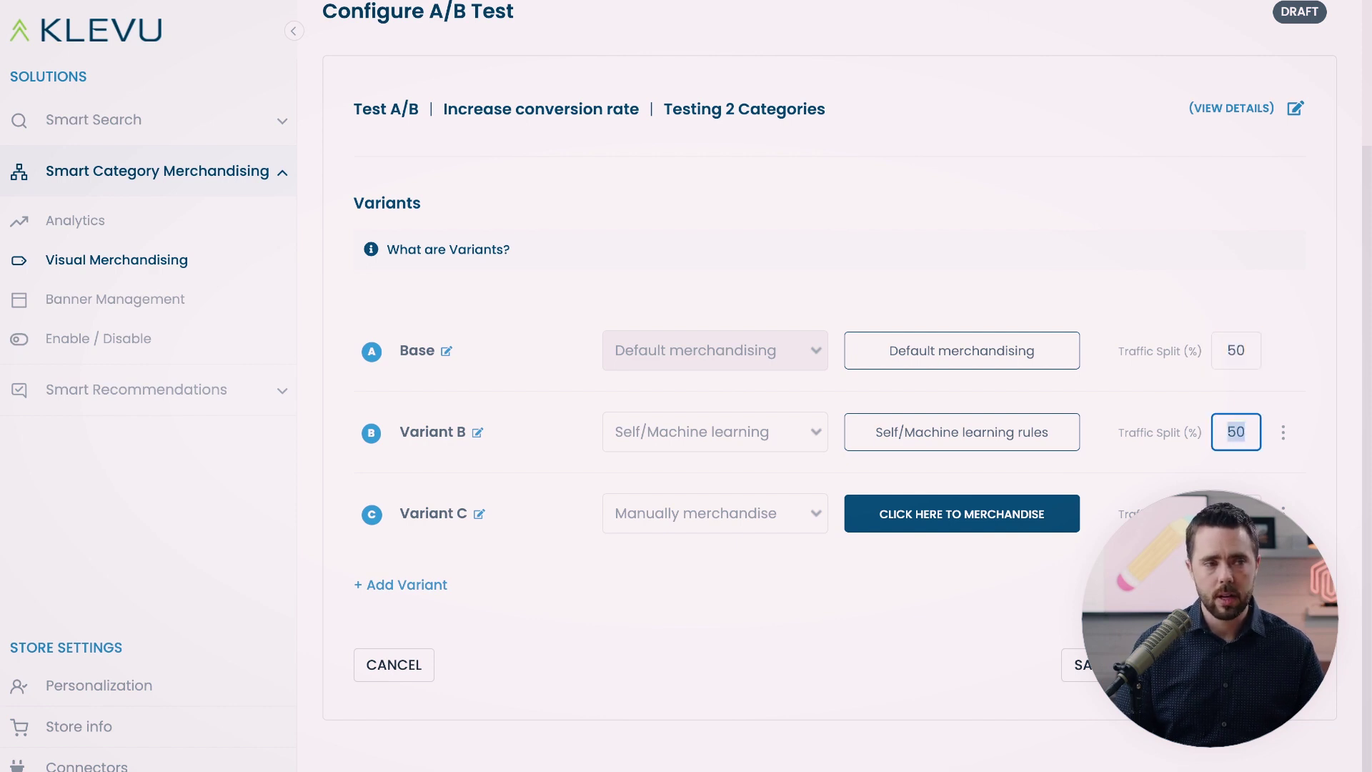
{"action": "double_click", "coordinate": [1236, 513]}
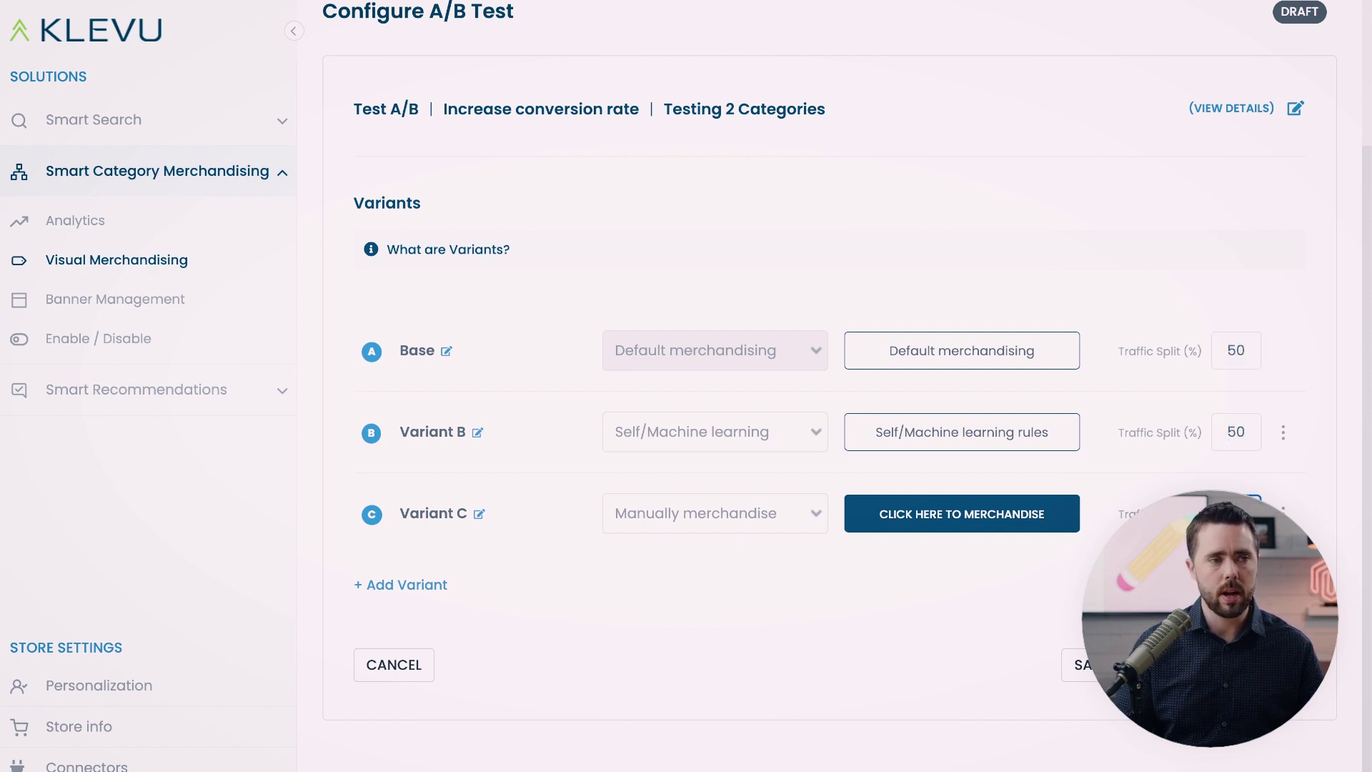
{"action": "left_click", "coordinate": [1229, 436]}
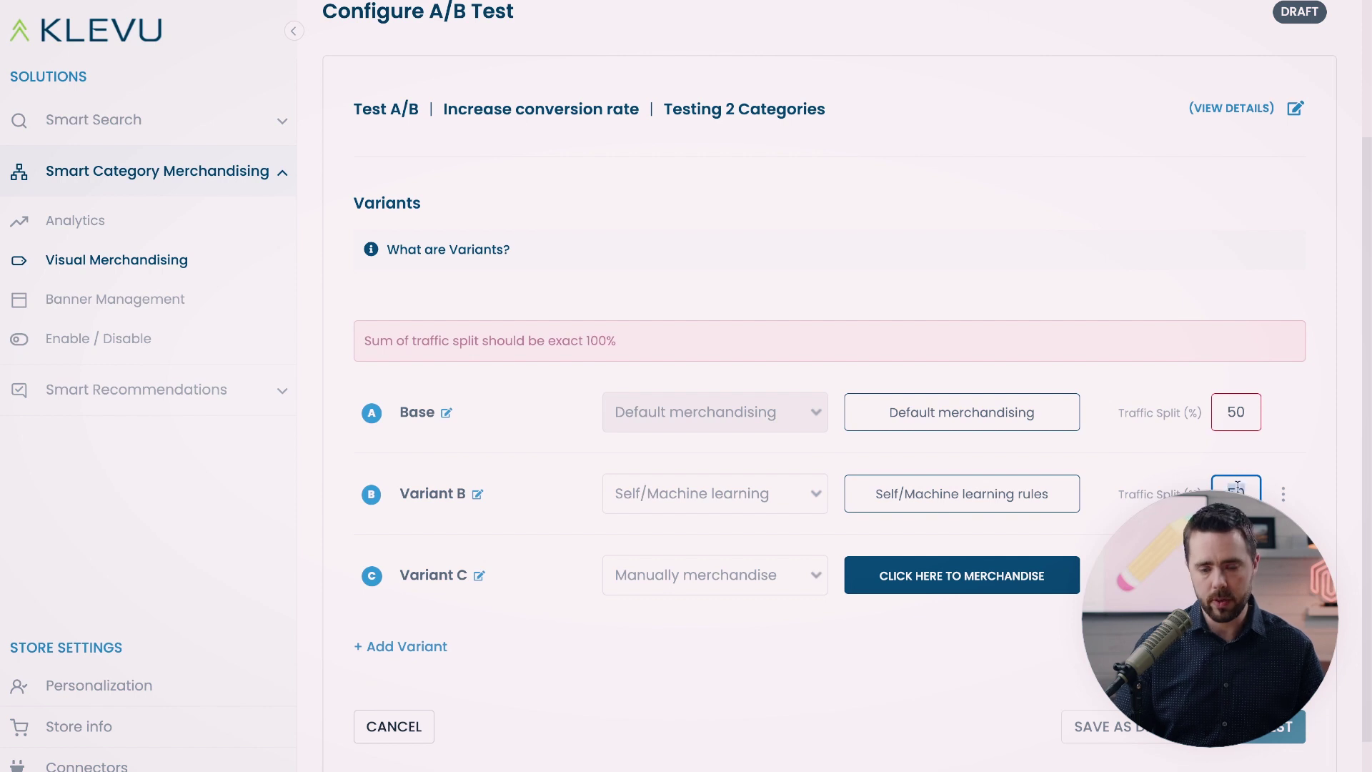
{"action": "type", "text": "45"}
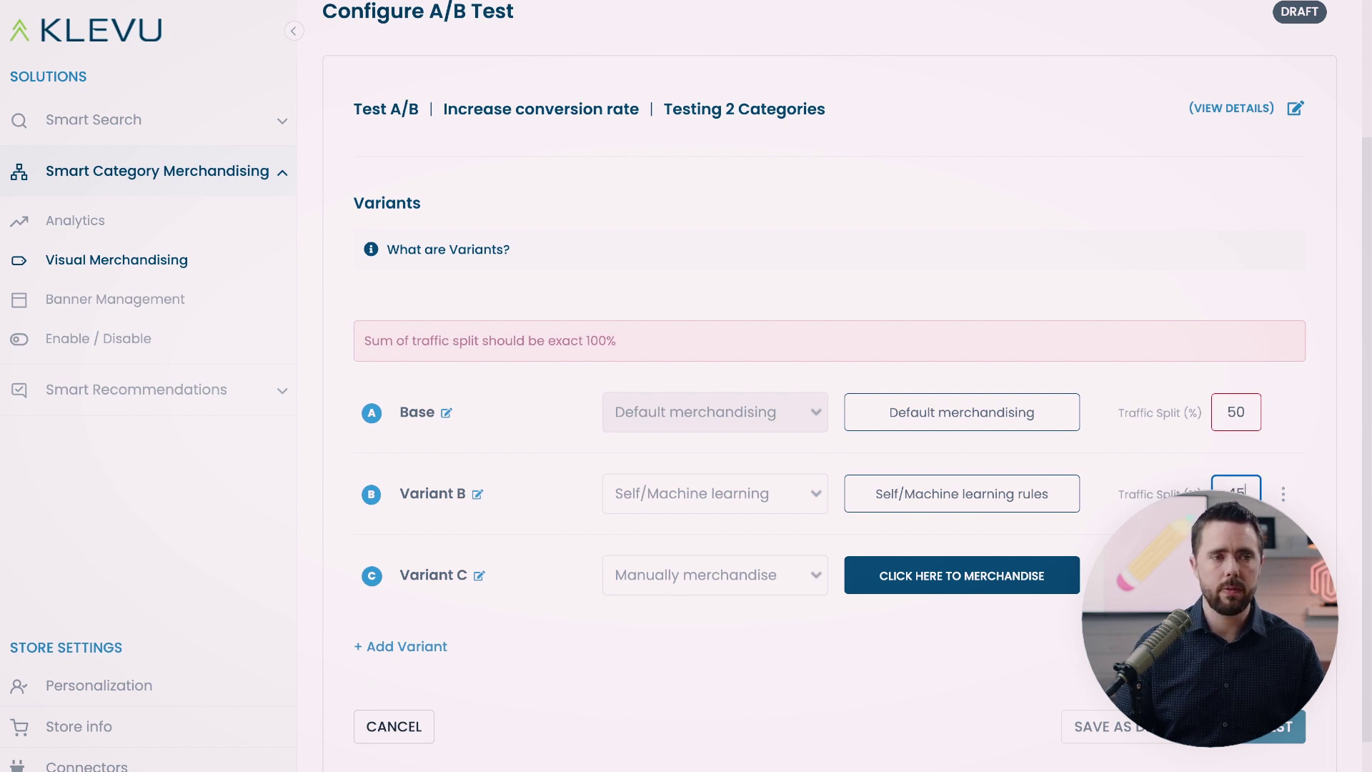
{"action": "double_click", "coordinate": [1237, 408]}
{"action": "type", "text": "45"}
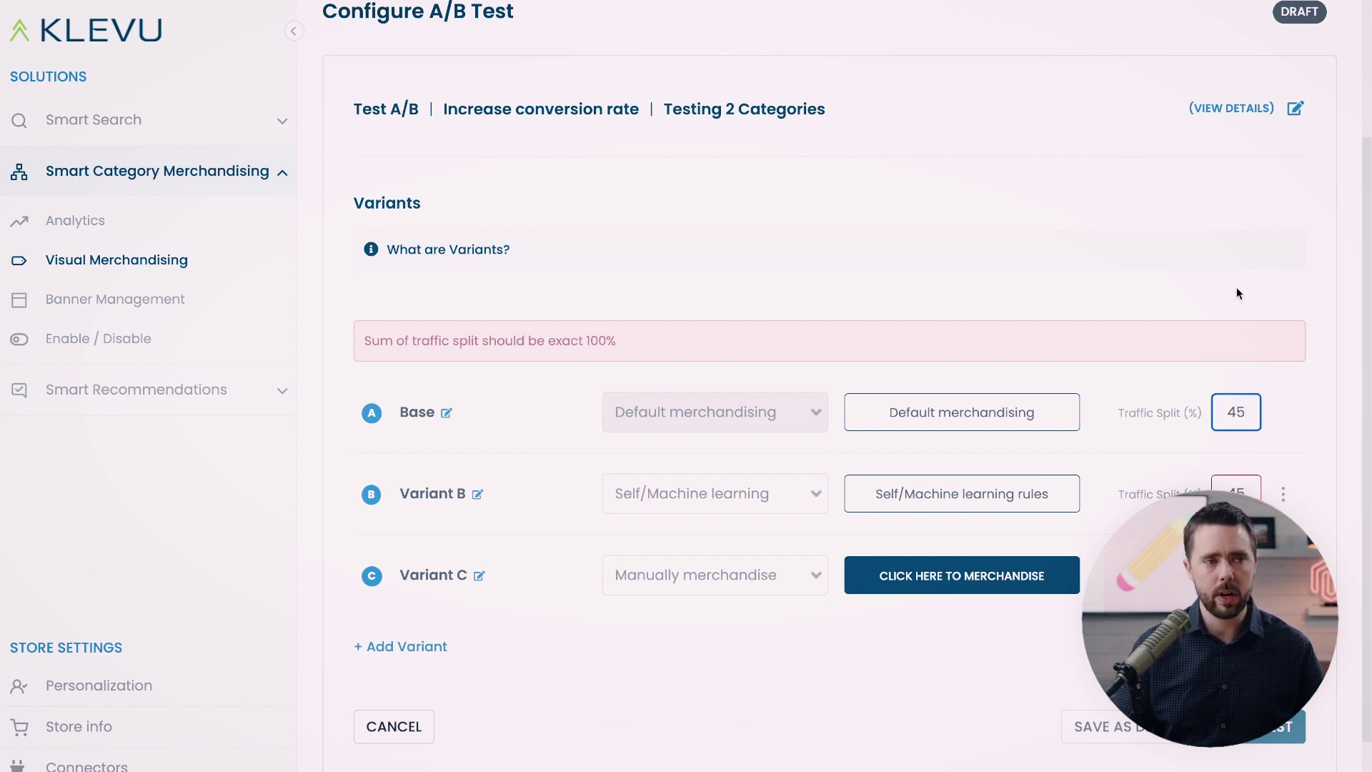
{"action": "left_click", "coordinate": [1227, 321]}
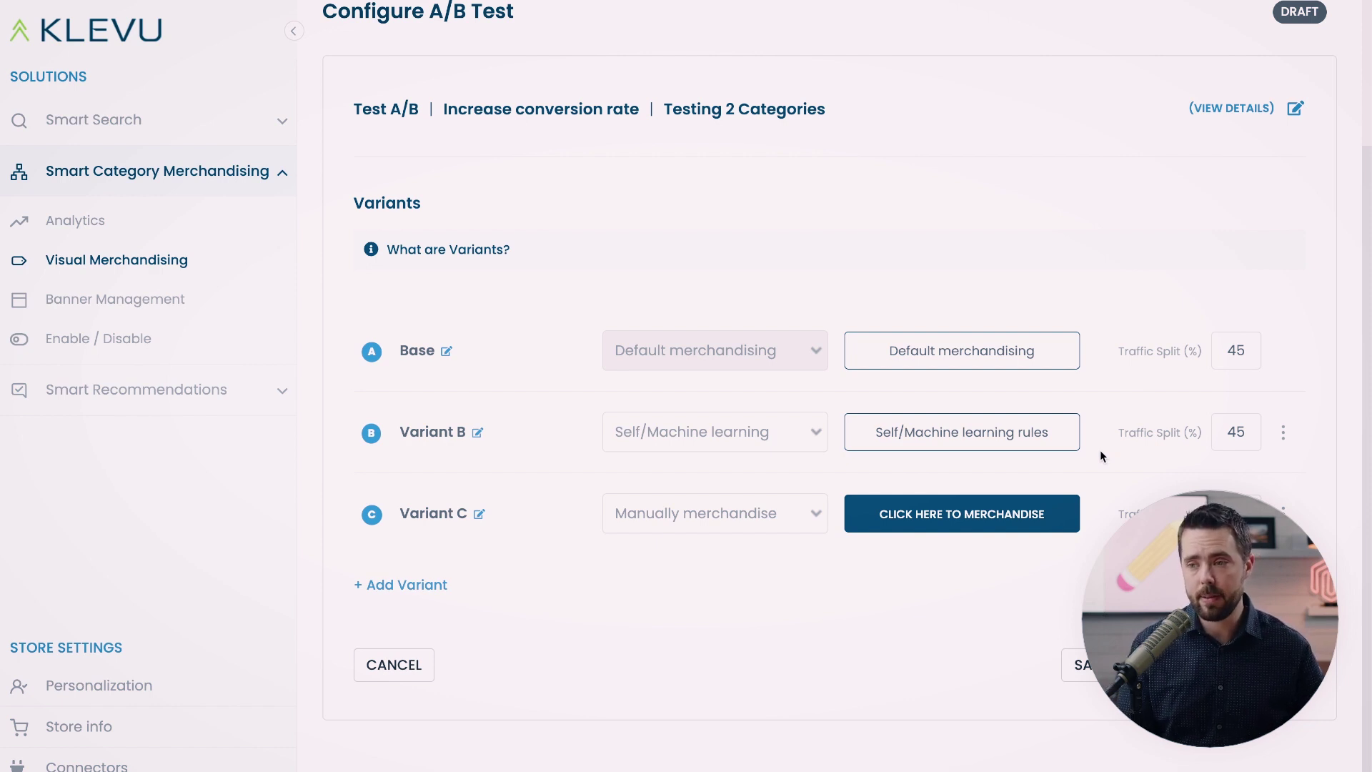
- Redistribute the A/B test's traffic across the three variants, with Base at 25% and Variant B at 25%
{"action": "left_click", "coordinate": [1237, 513]}
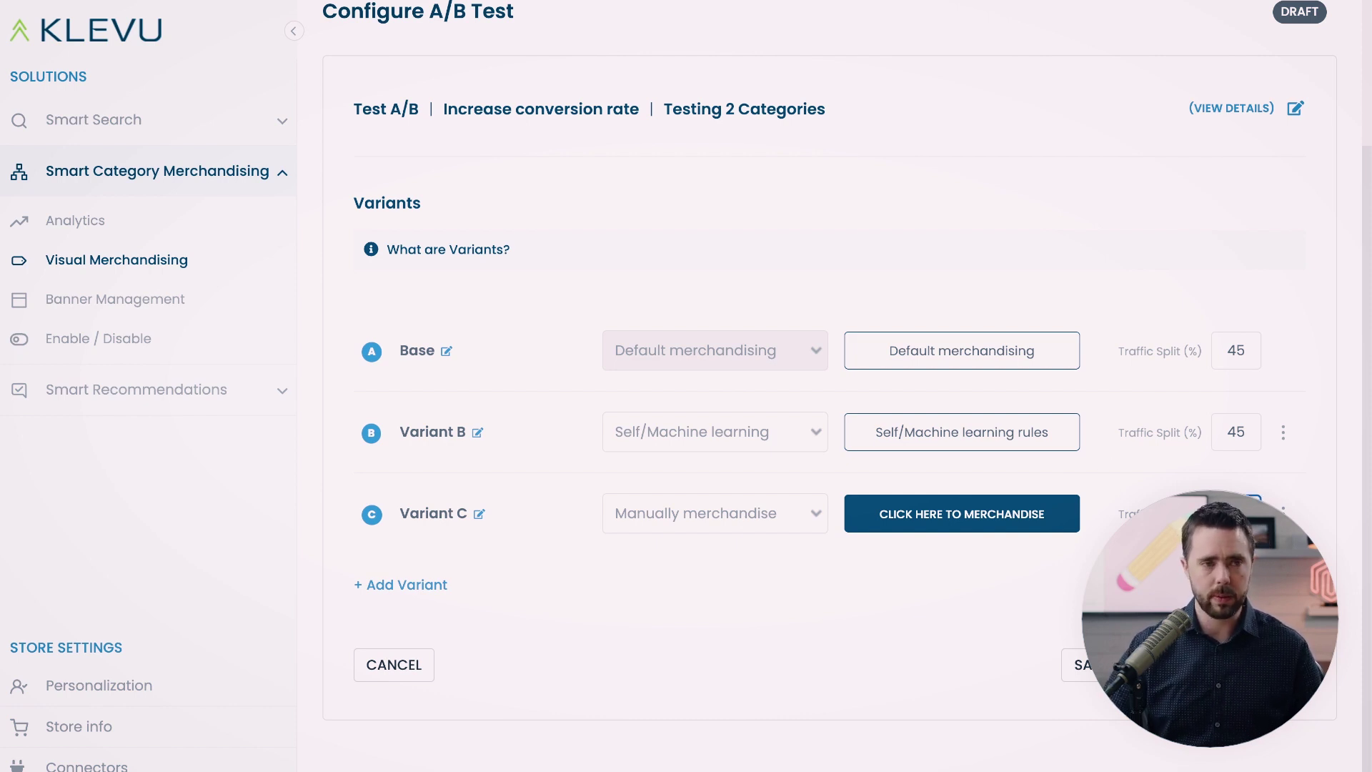
{"action": "left_click", "coordinate": [1237, 355]}
{"action": "double_click", "coordinate": [1238, 421]}
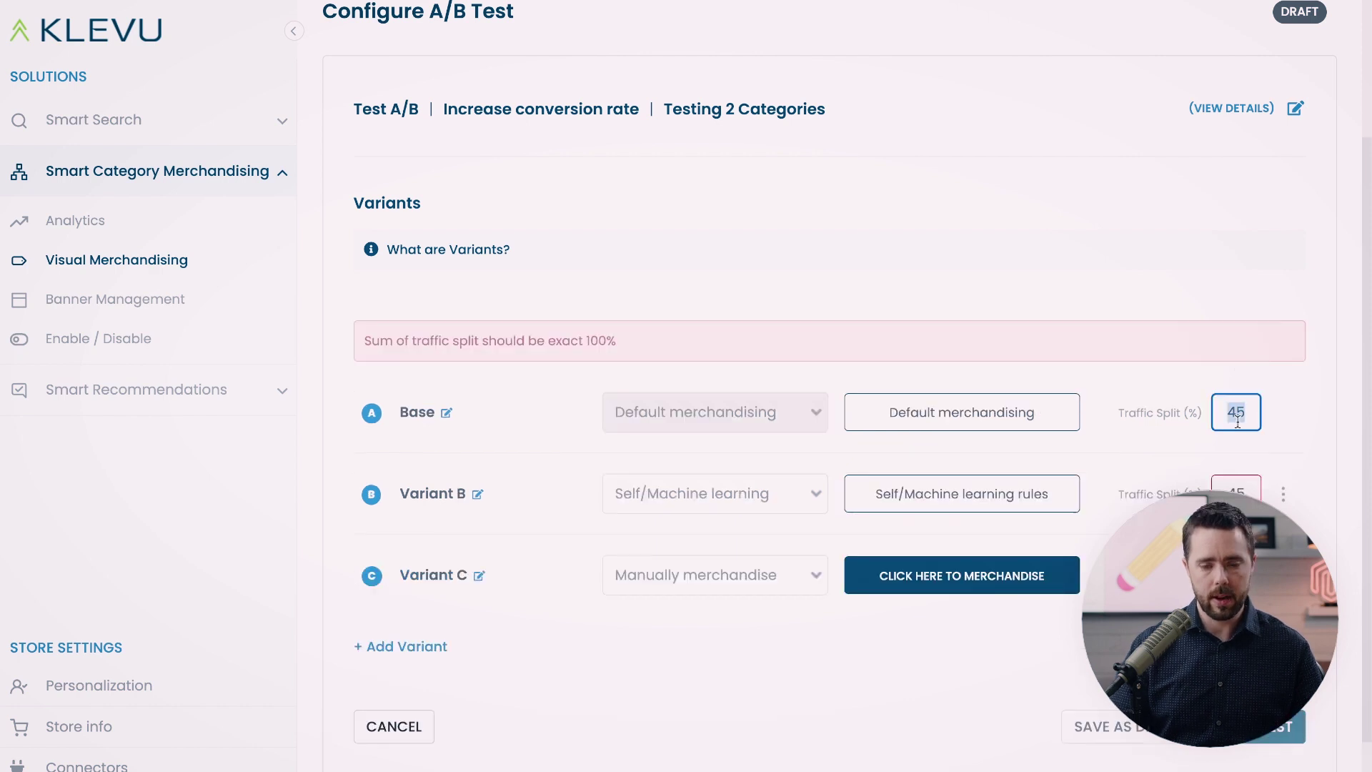
{"action": "type", "text": "25"}
{"action": "double_click", "coordinate": [1241, 490]}
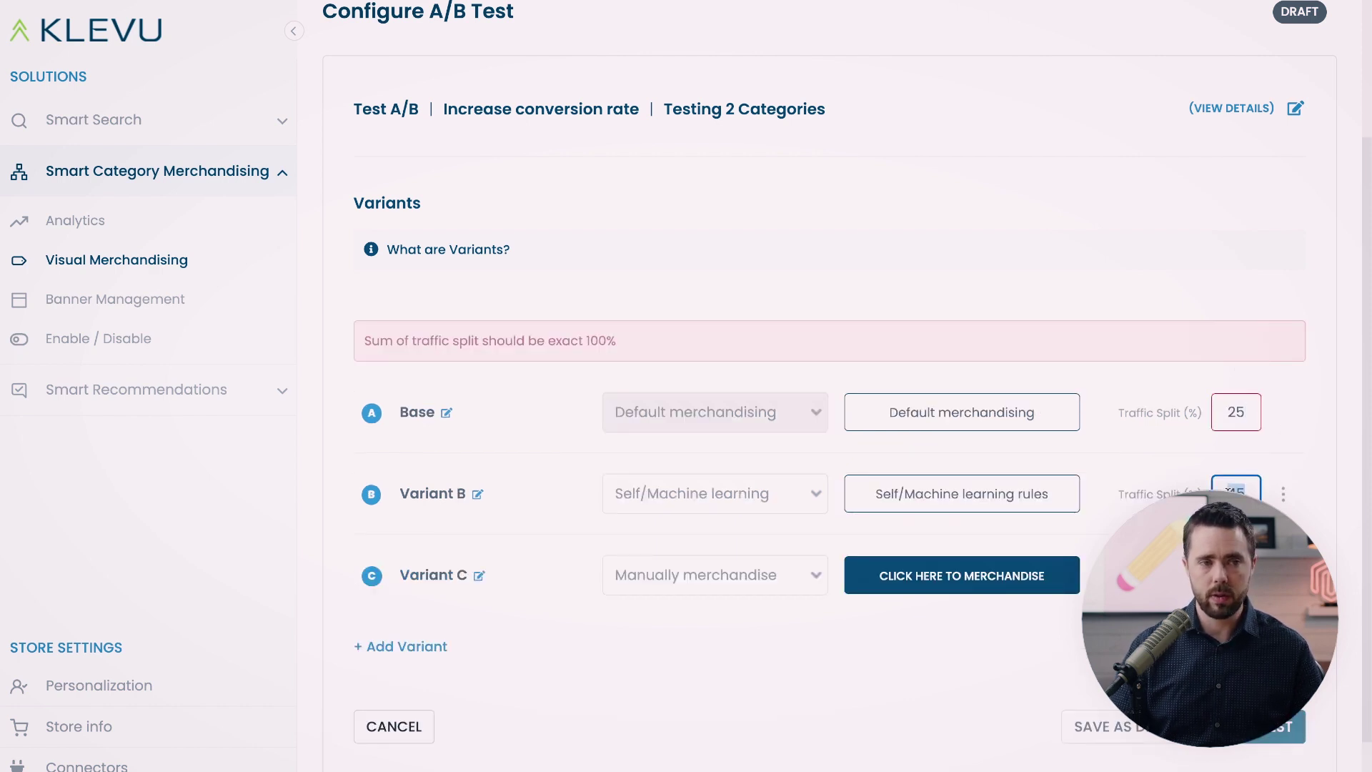
{"action": "type", "text": "65"}
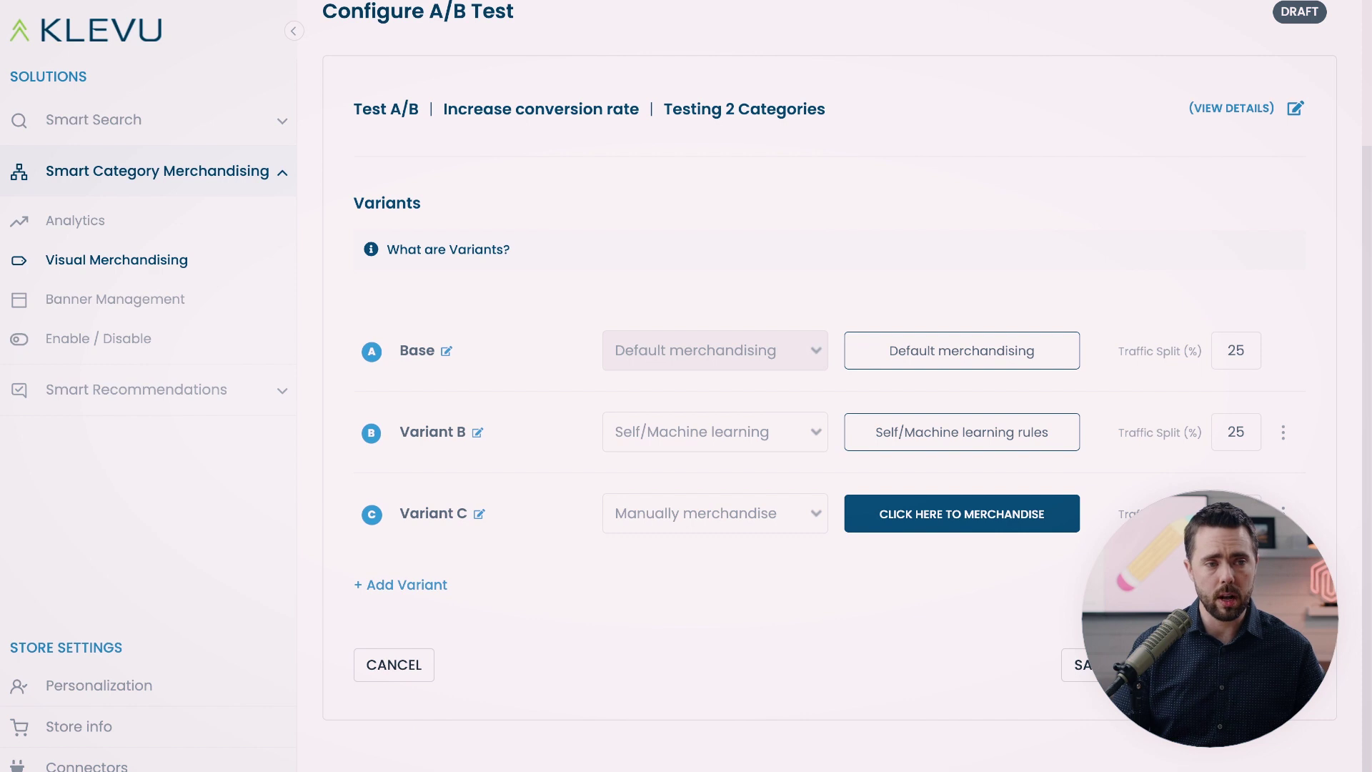